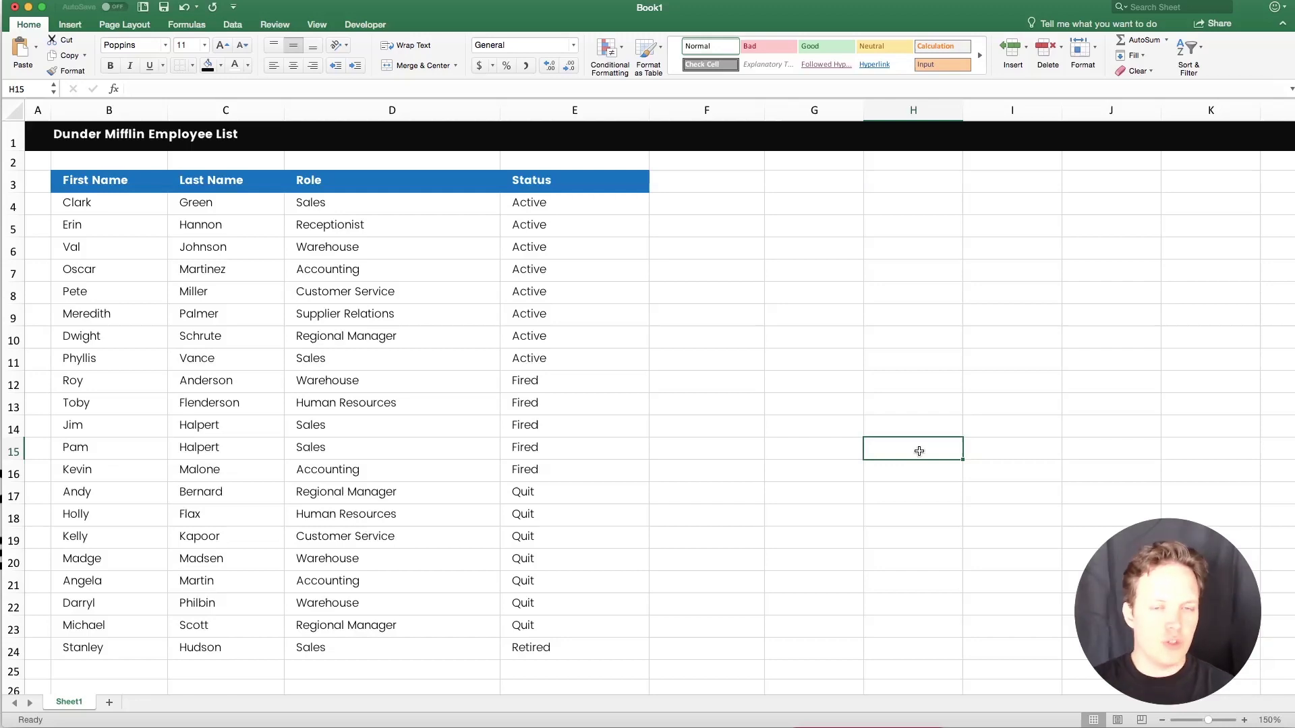
- Turn on Filter for the employee table, adding dropdowns to the First Name, Last Name, Role and Status headers
left_click(774, 384)
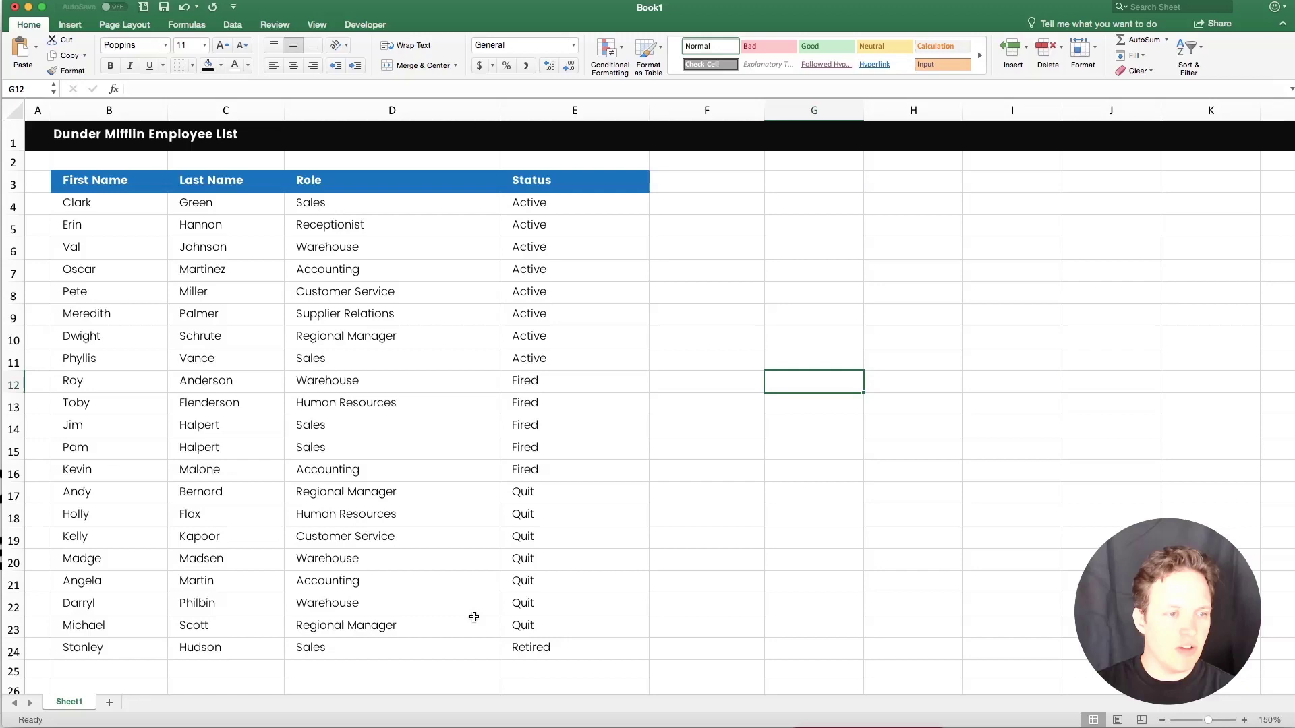
left_click(529, 653)
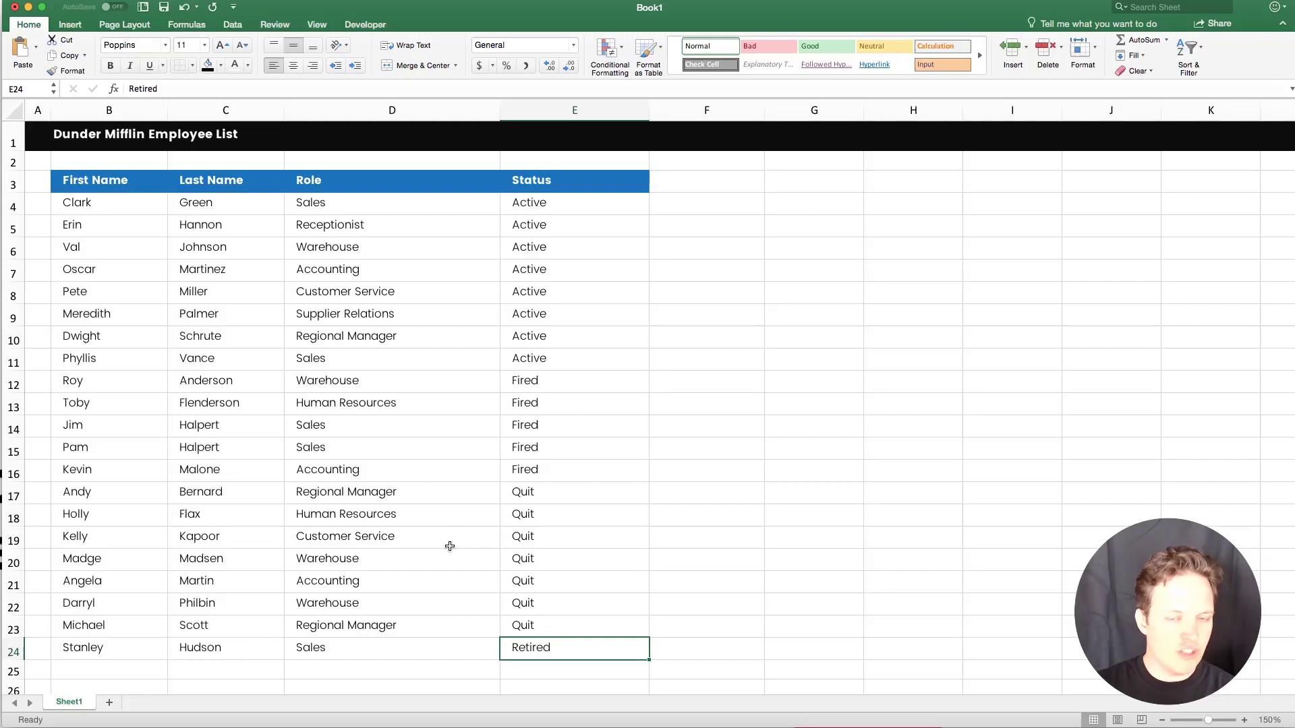
left_click(383, 381)
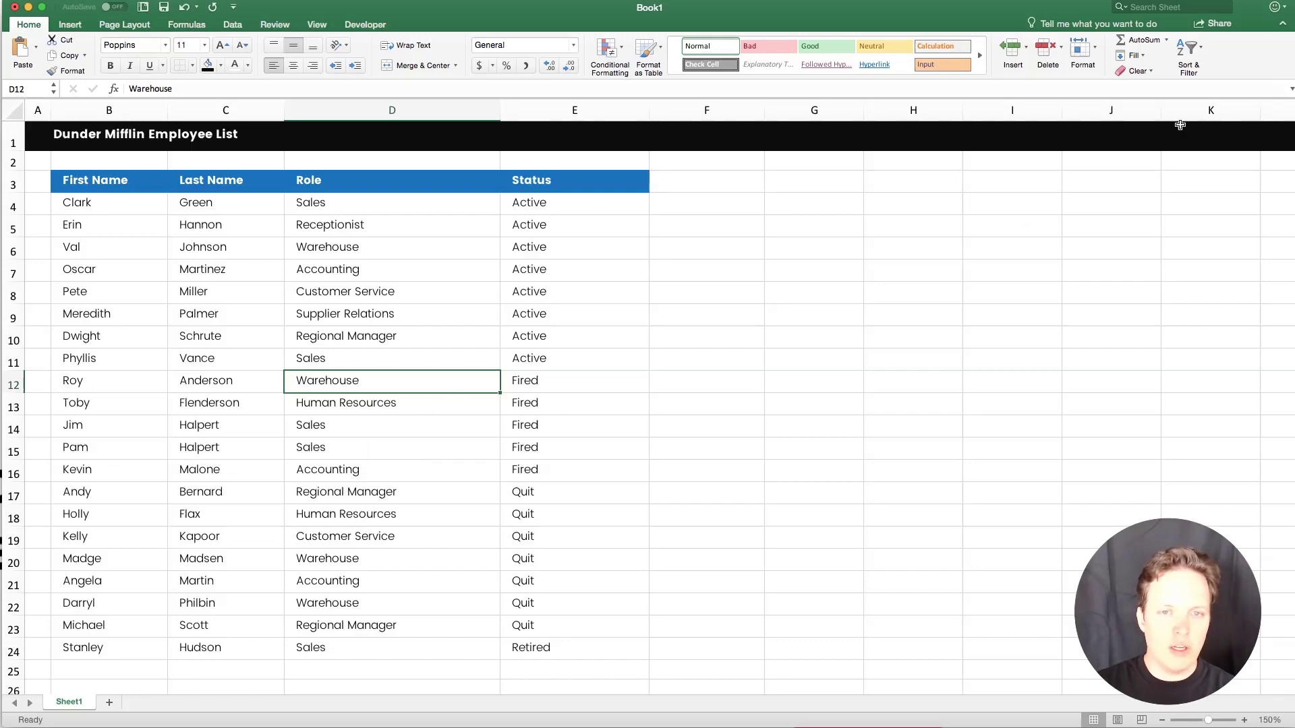
left_click(1193, 64)
left_click(922, 333)
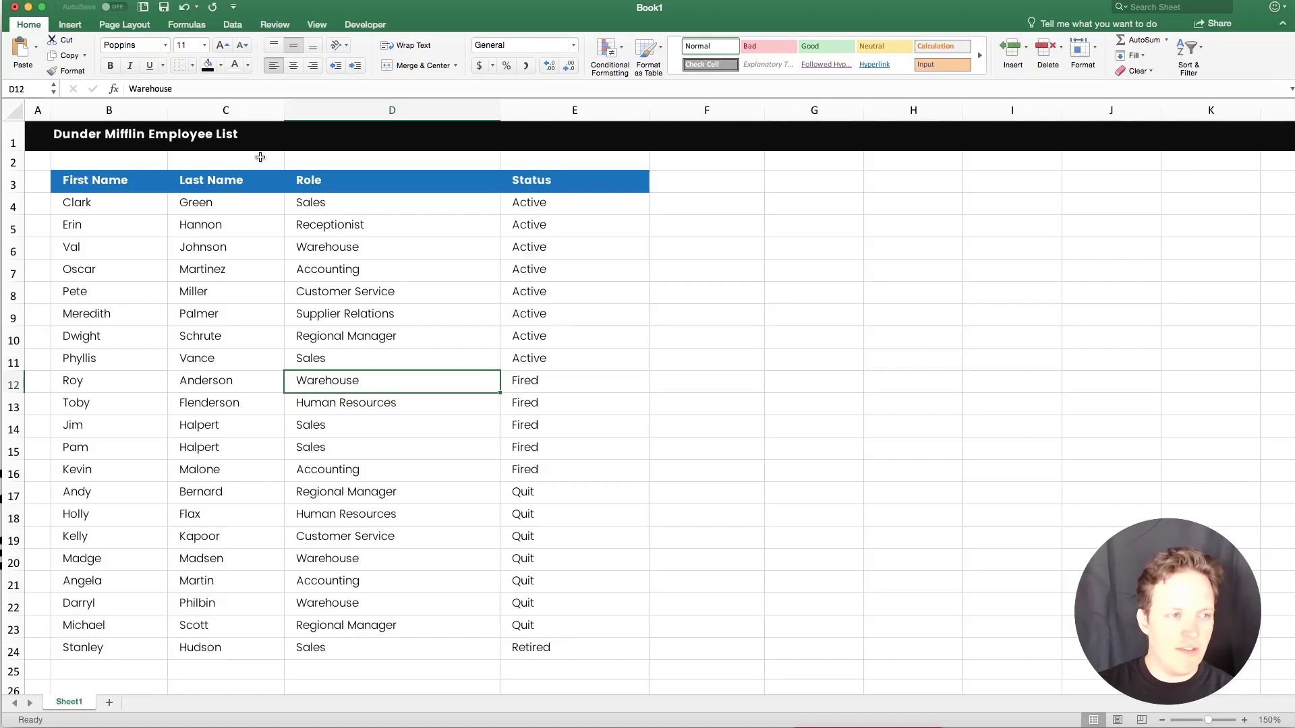
left_click(234, 25)
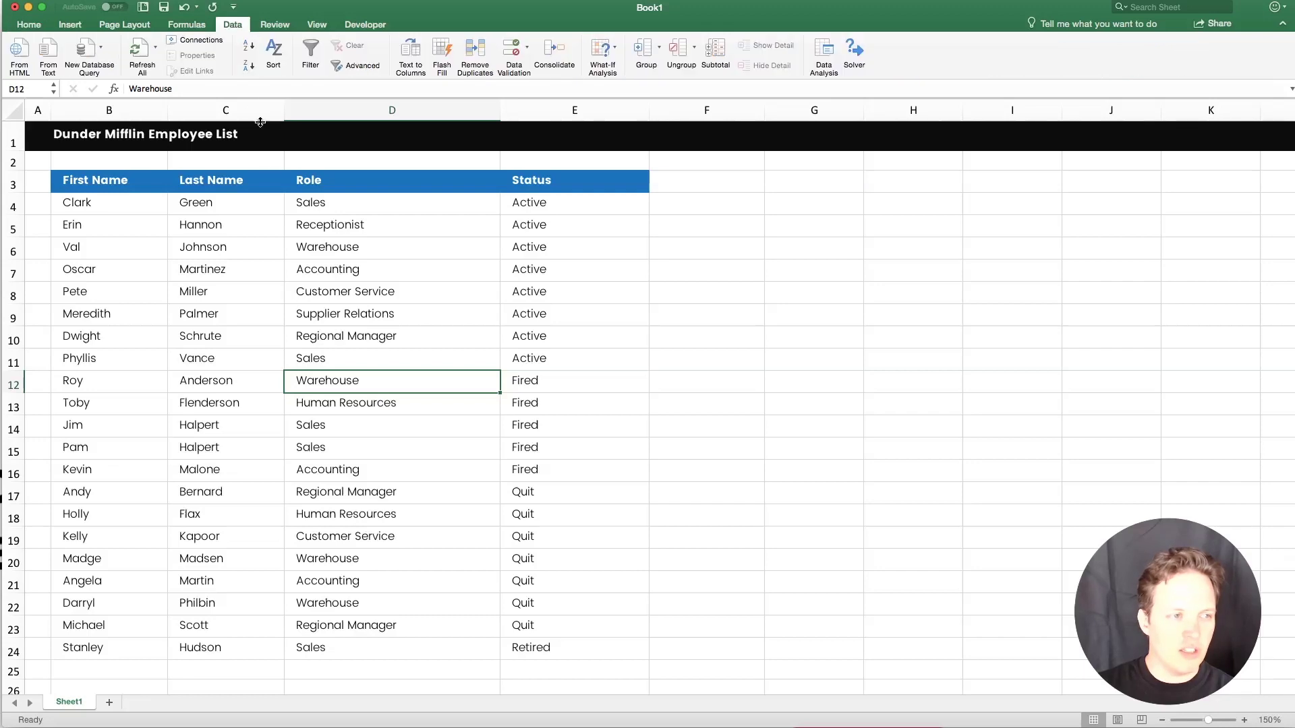
left_click(314, 50)
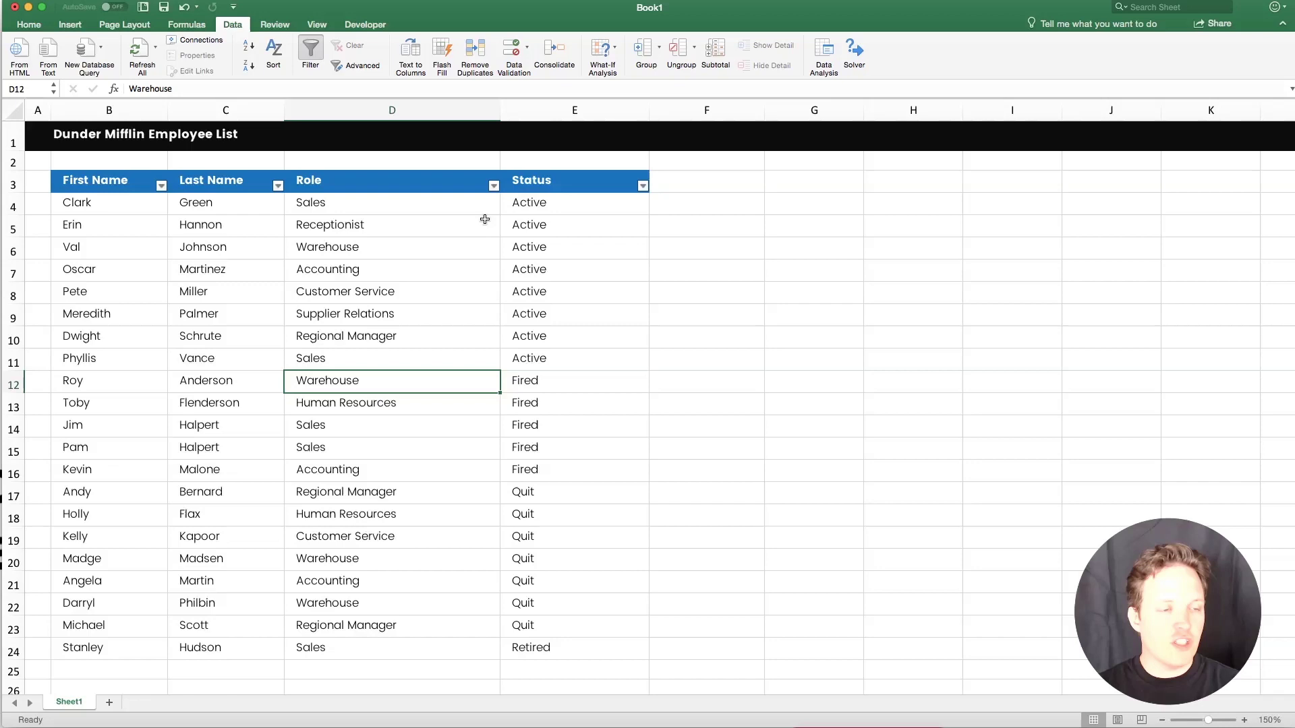
left_click(383, 285)
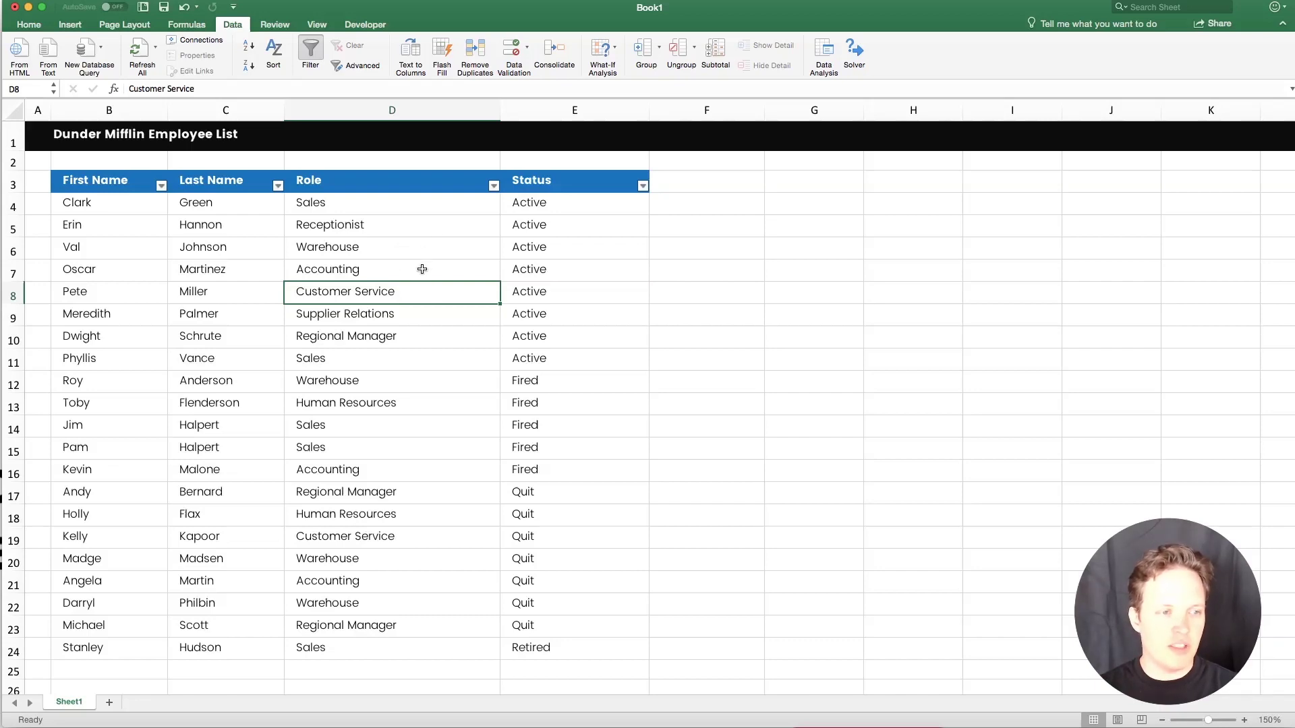
left_click(300, 56)
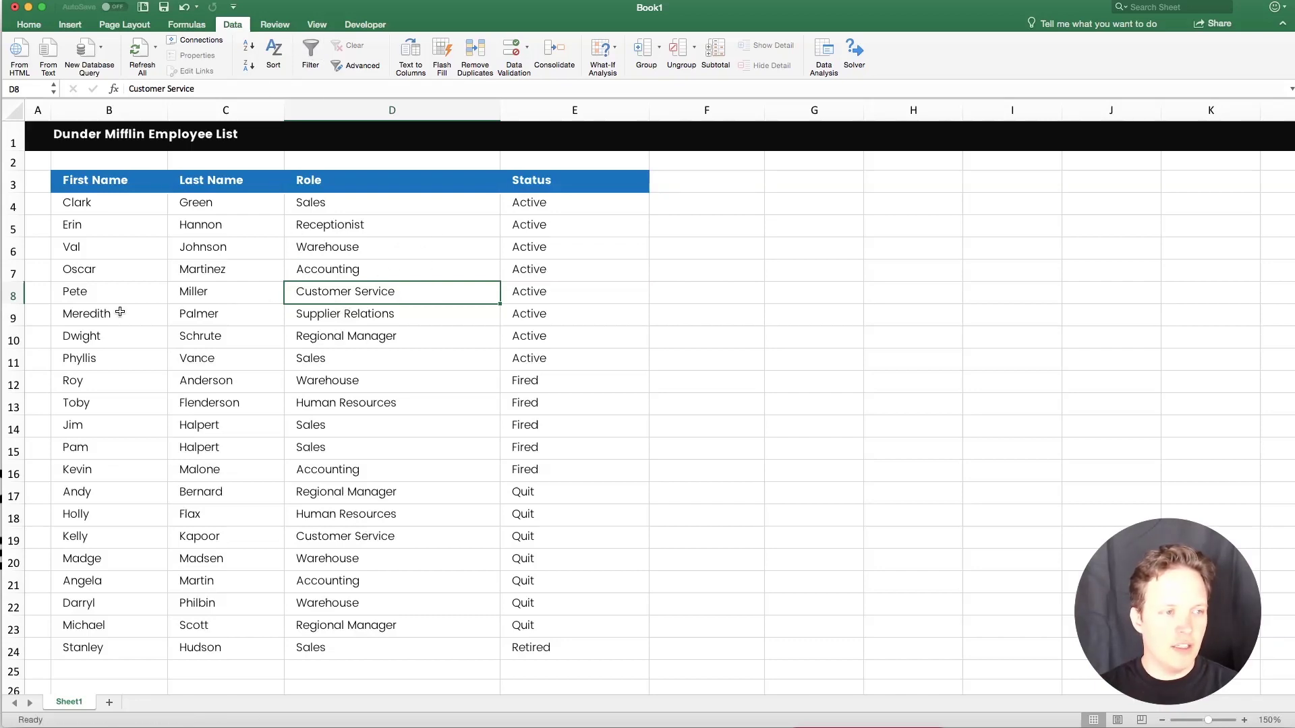
left_click(312, 326)
left_click_drag(121, 182, 387, 181)
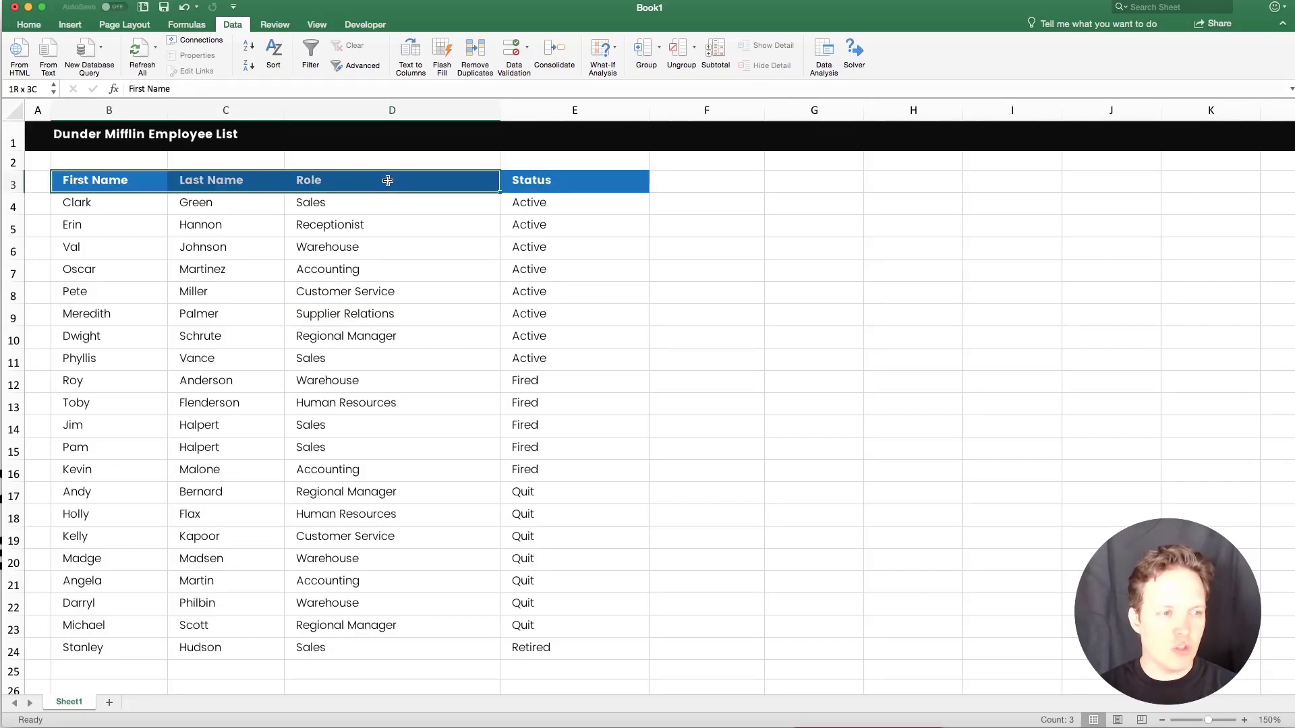
left_click(312, 54)
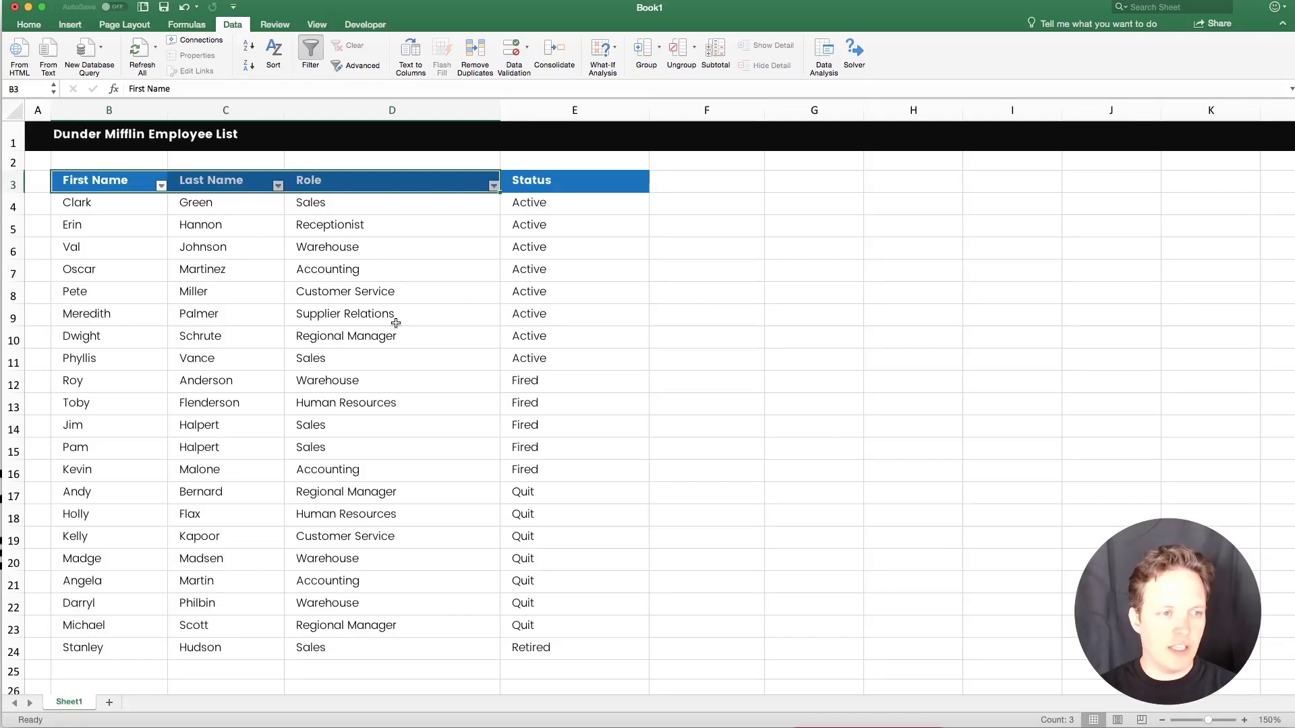
left_click(354, 219)
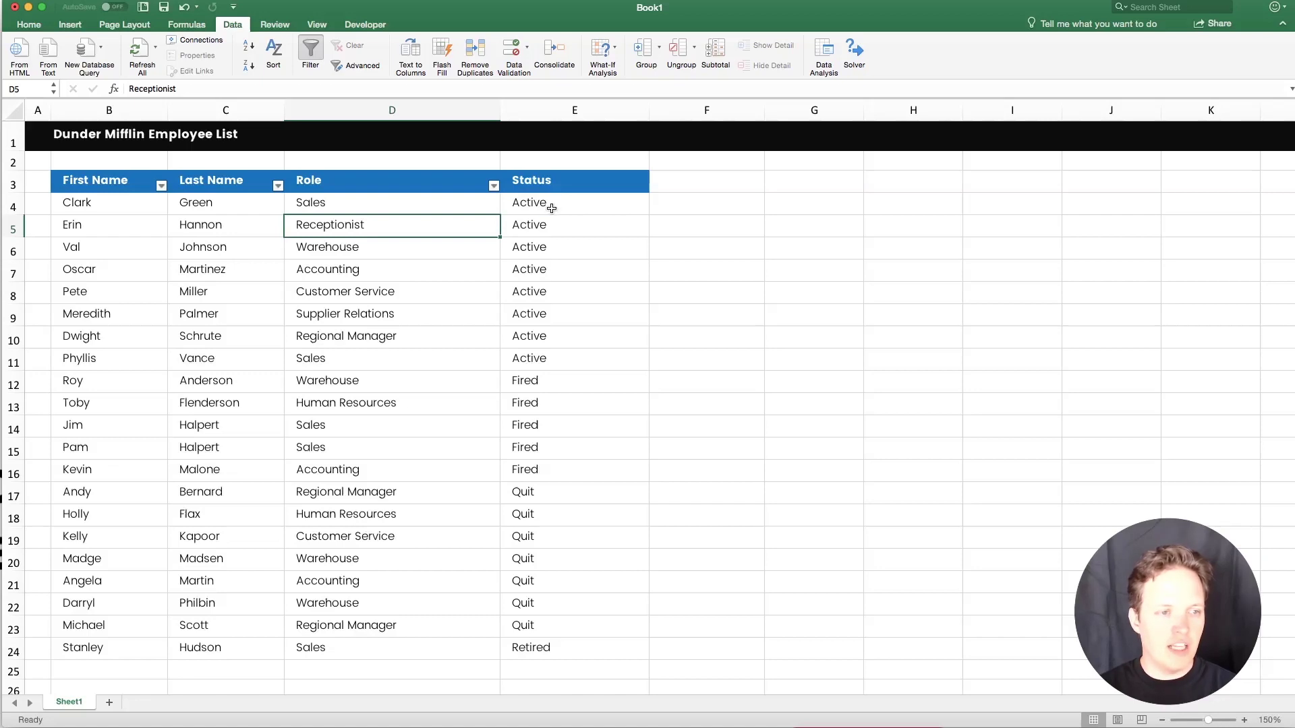
left_click(364, 587)
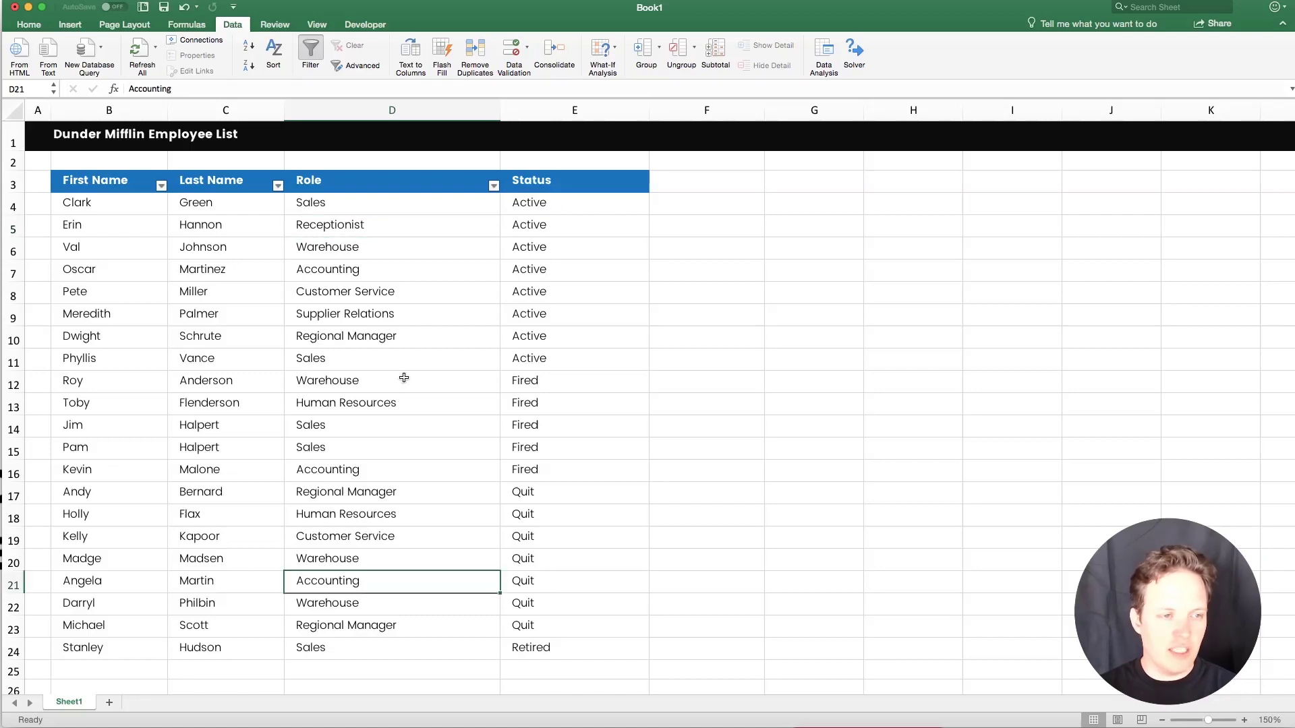
left_click(394, 279)
left_click(139, 187)
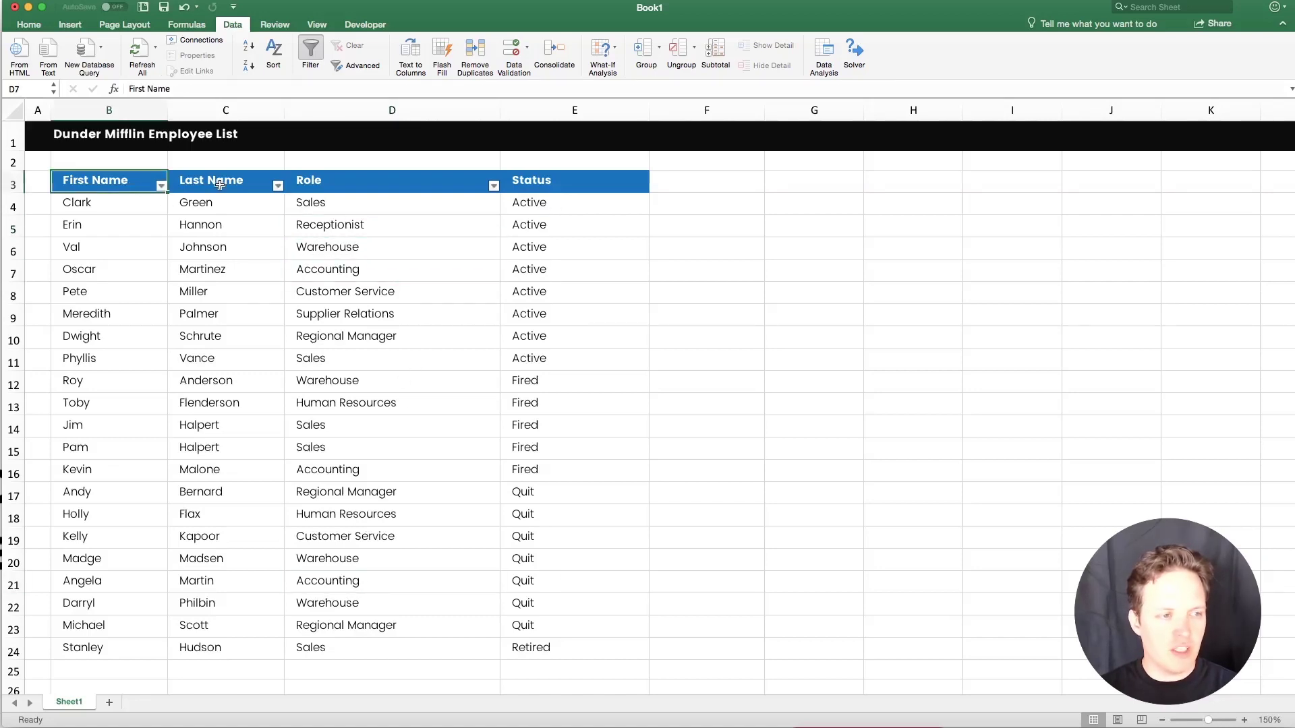
left_click_drag(220, 184, 338, 182)
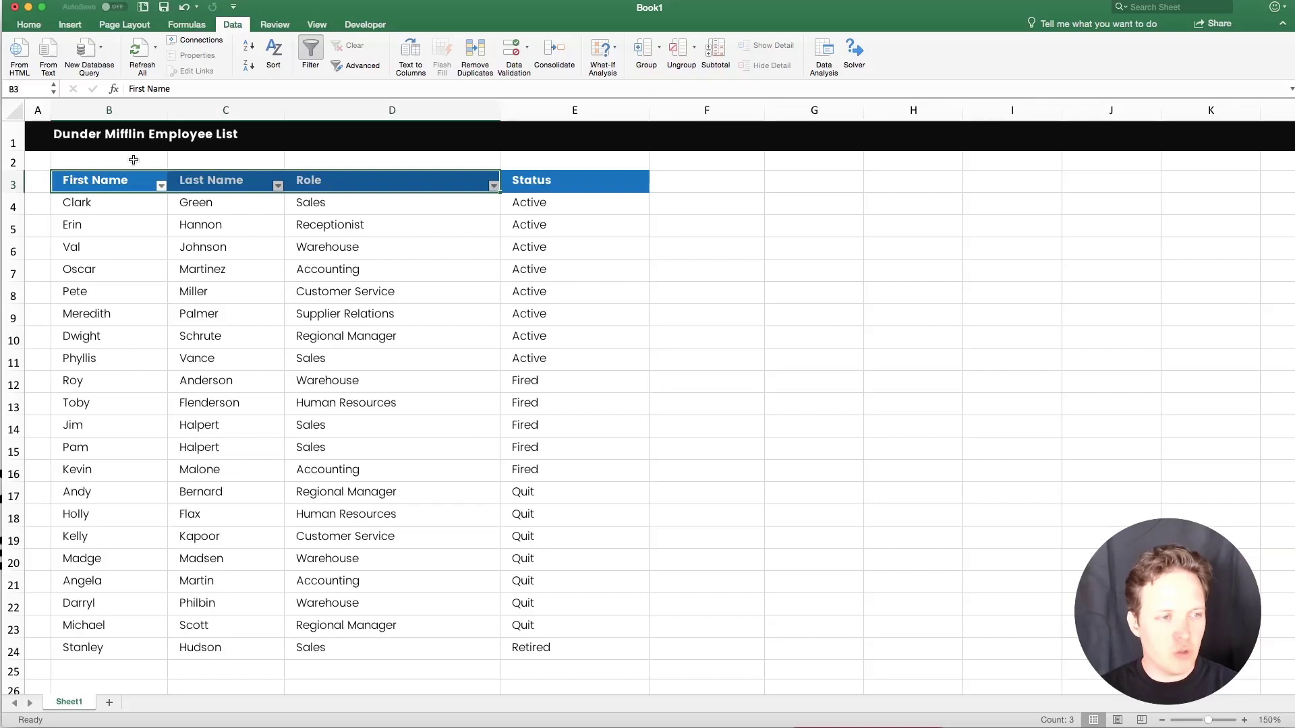
left_click(224, 227)
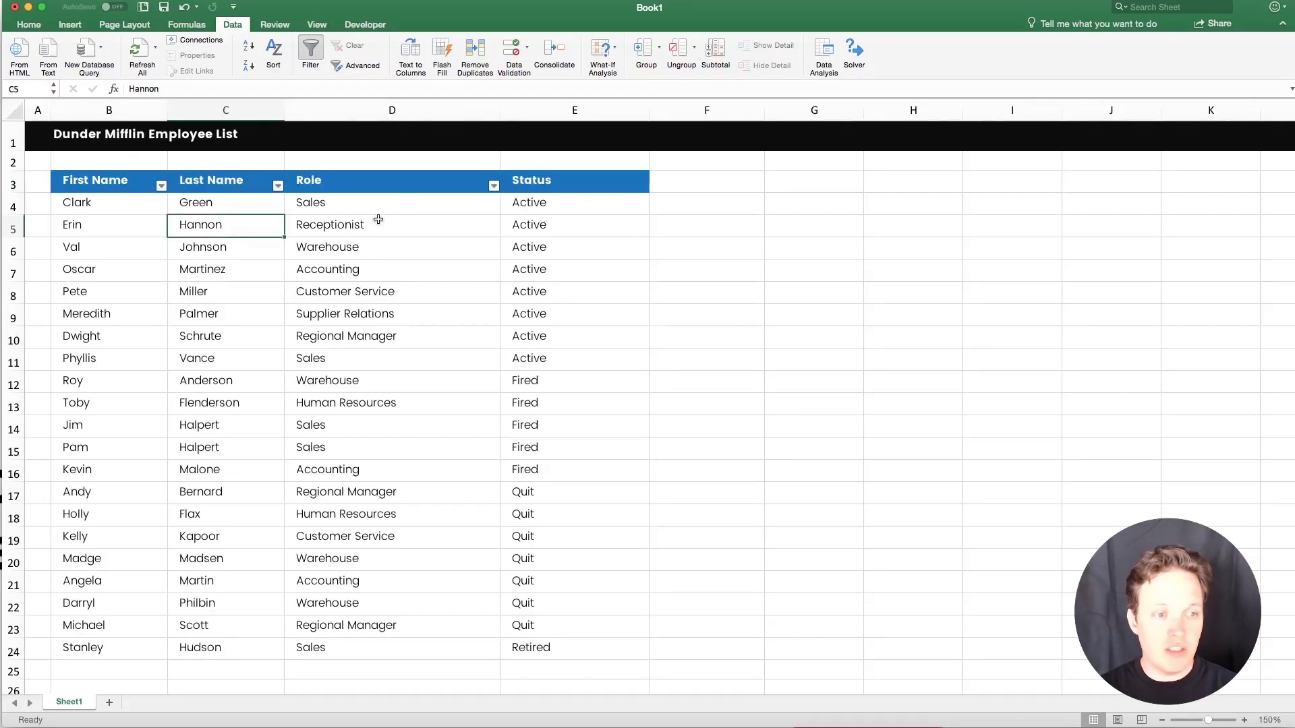
left_click_drag(138, 184, 937, 179)
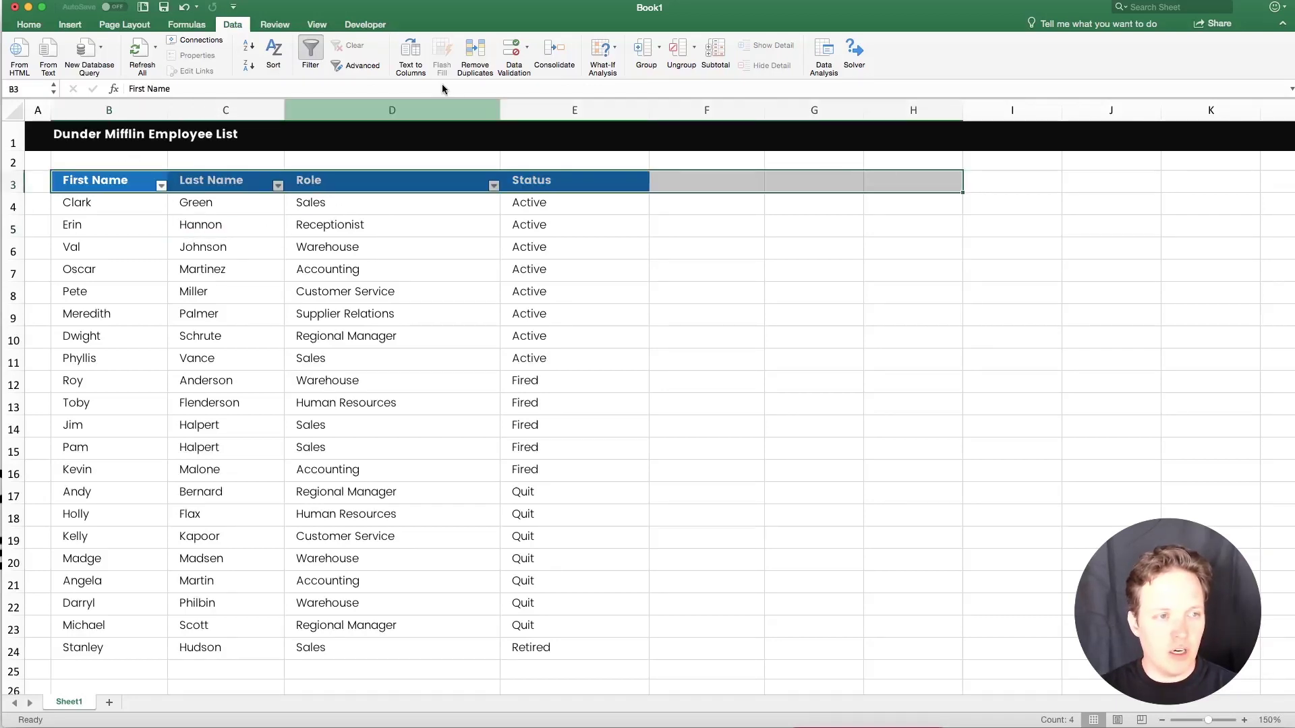
left_click(310, 48)
left_click(310, 48)
left_click(385, 274)
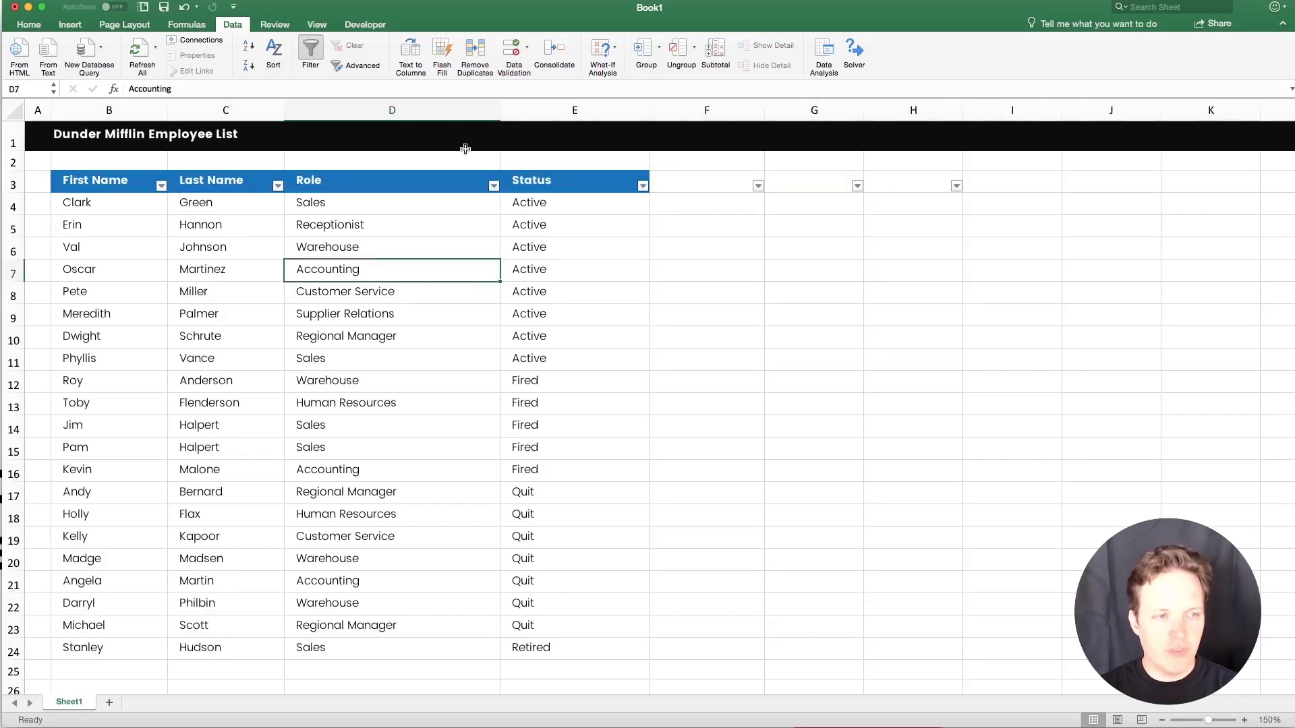
left_click(310, 49)
left_click(359, 314)
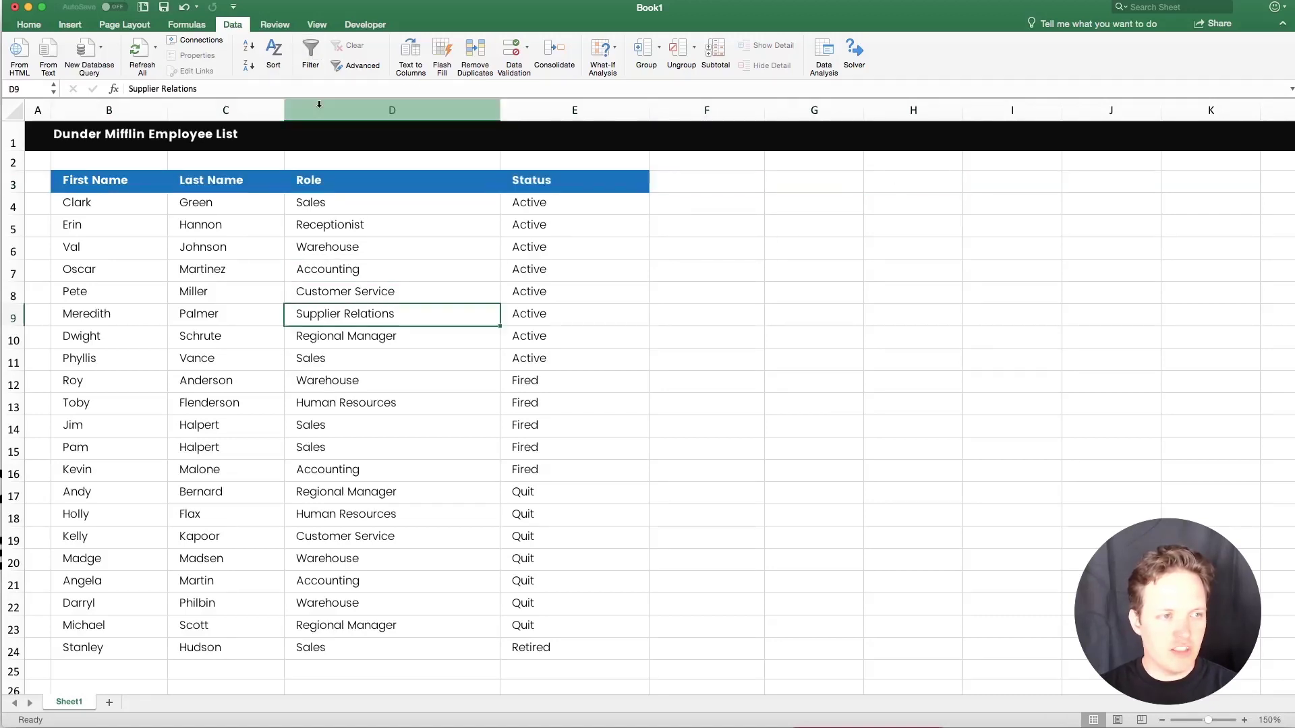
left_click(310, 48)
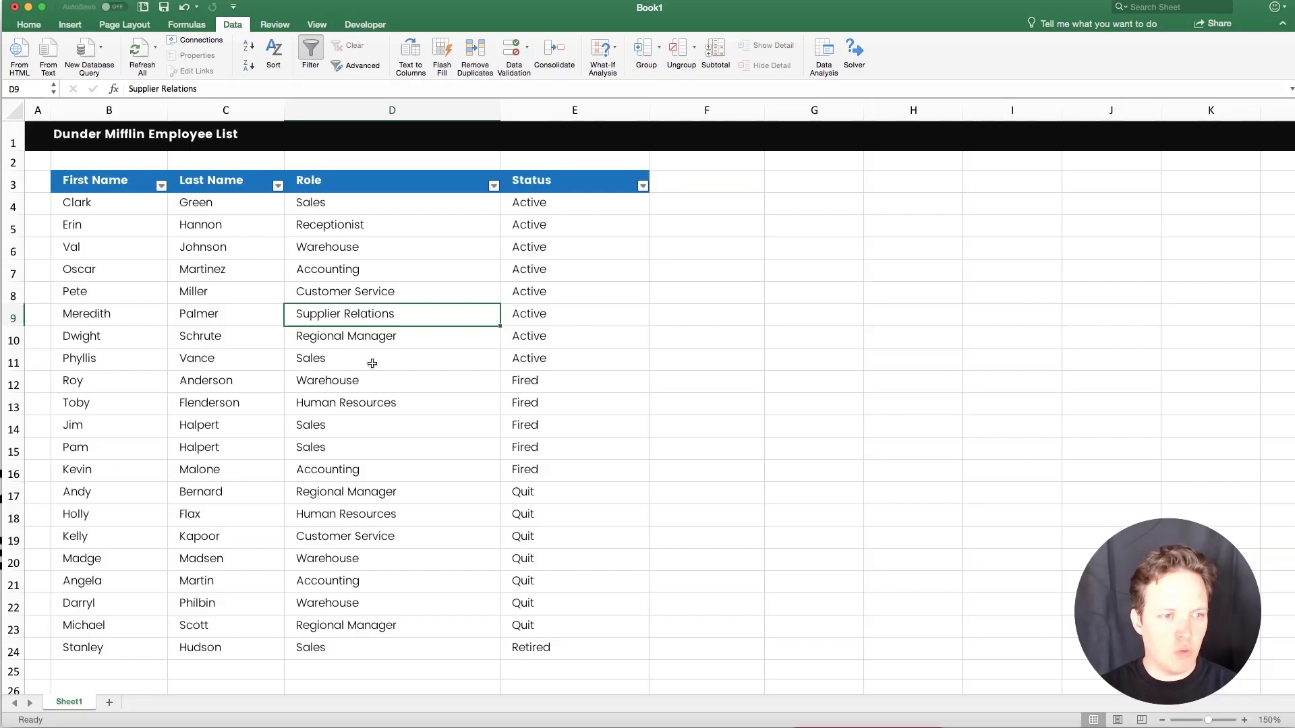
- Sort the employee rows A to Z by Last Name, Anderson first through Vance last
left_click(346, 359)
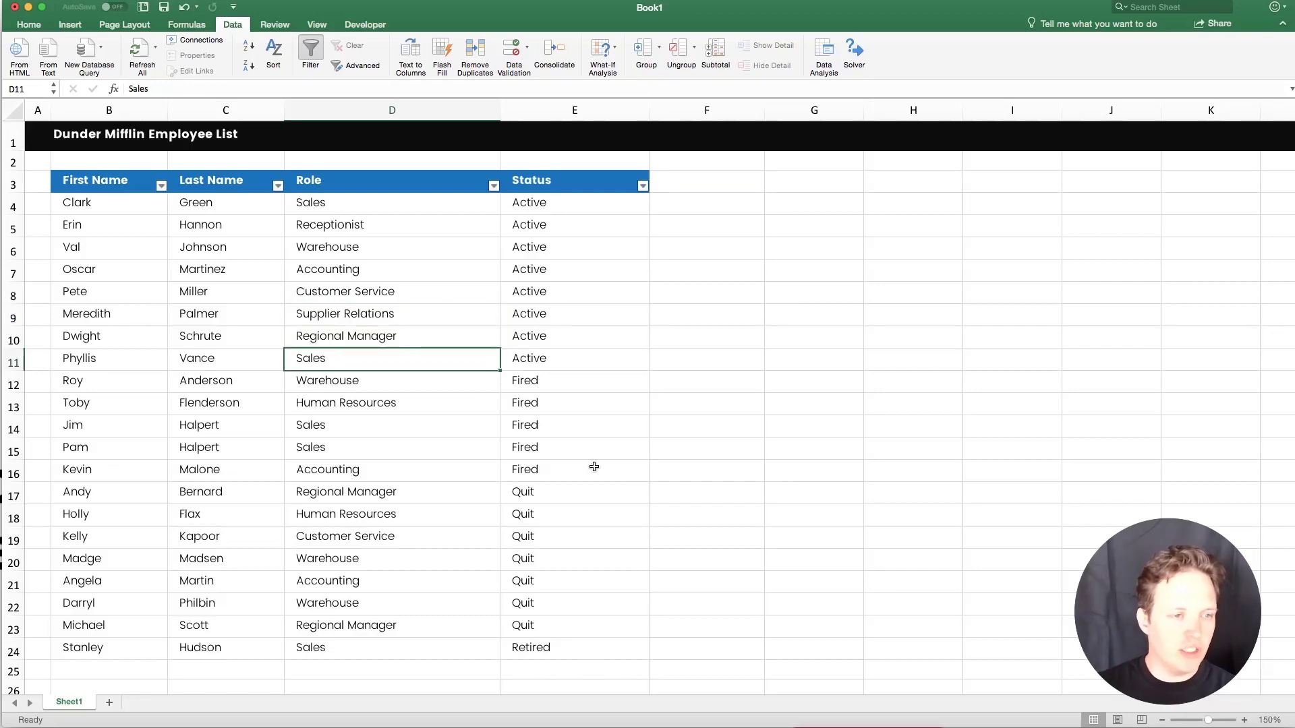
key("Down")
key("Down")
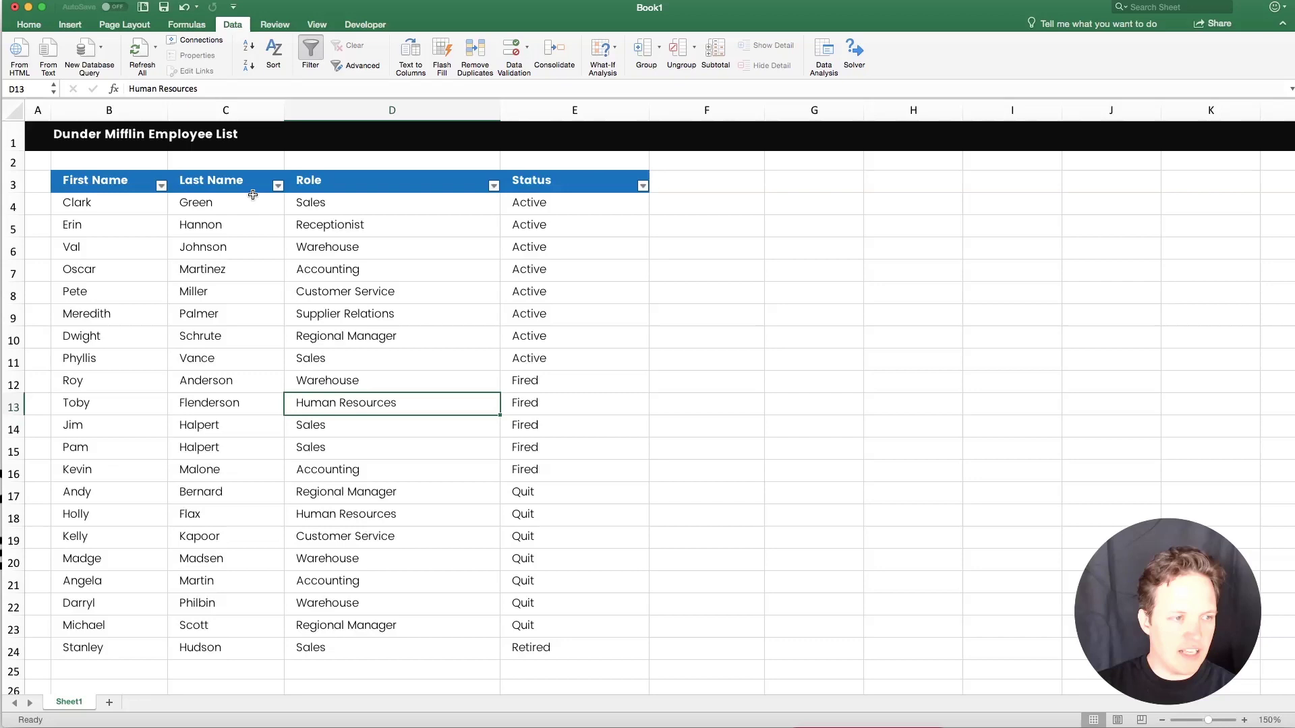
left_click(277, 186)
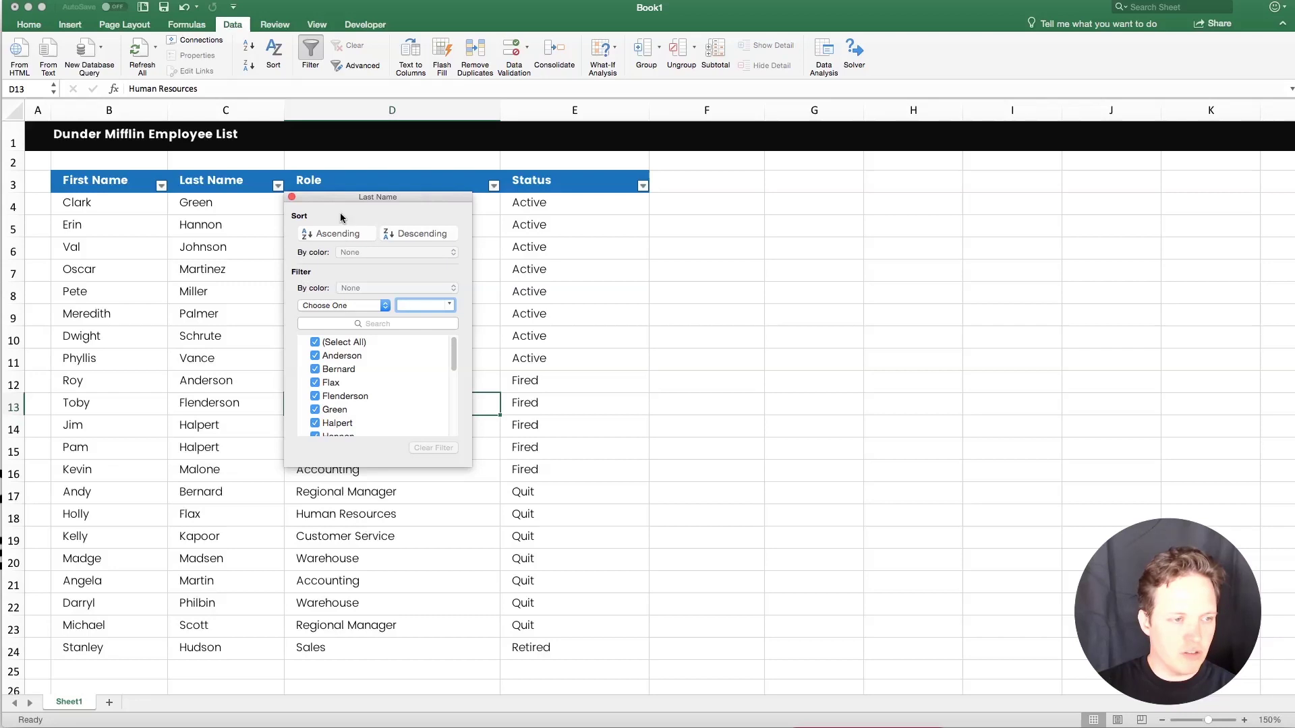
left_click(347, 233)
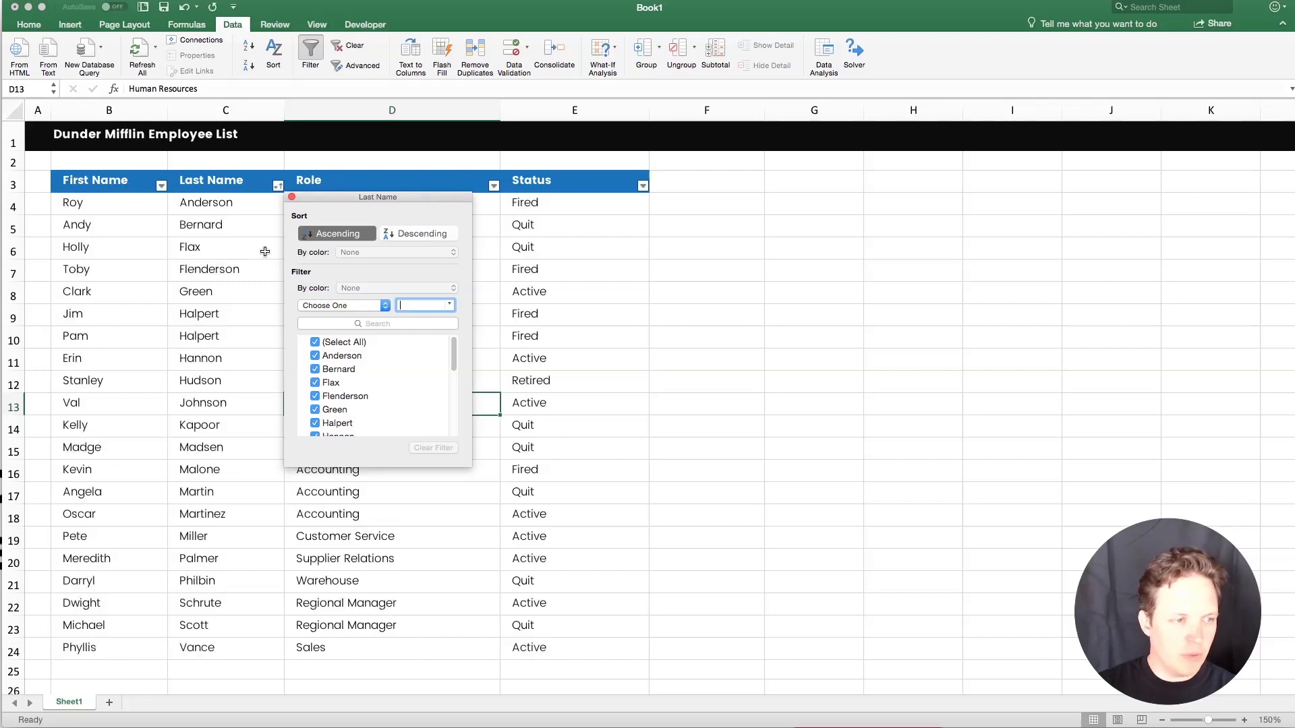
left_click(260, 254)
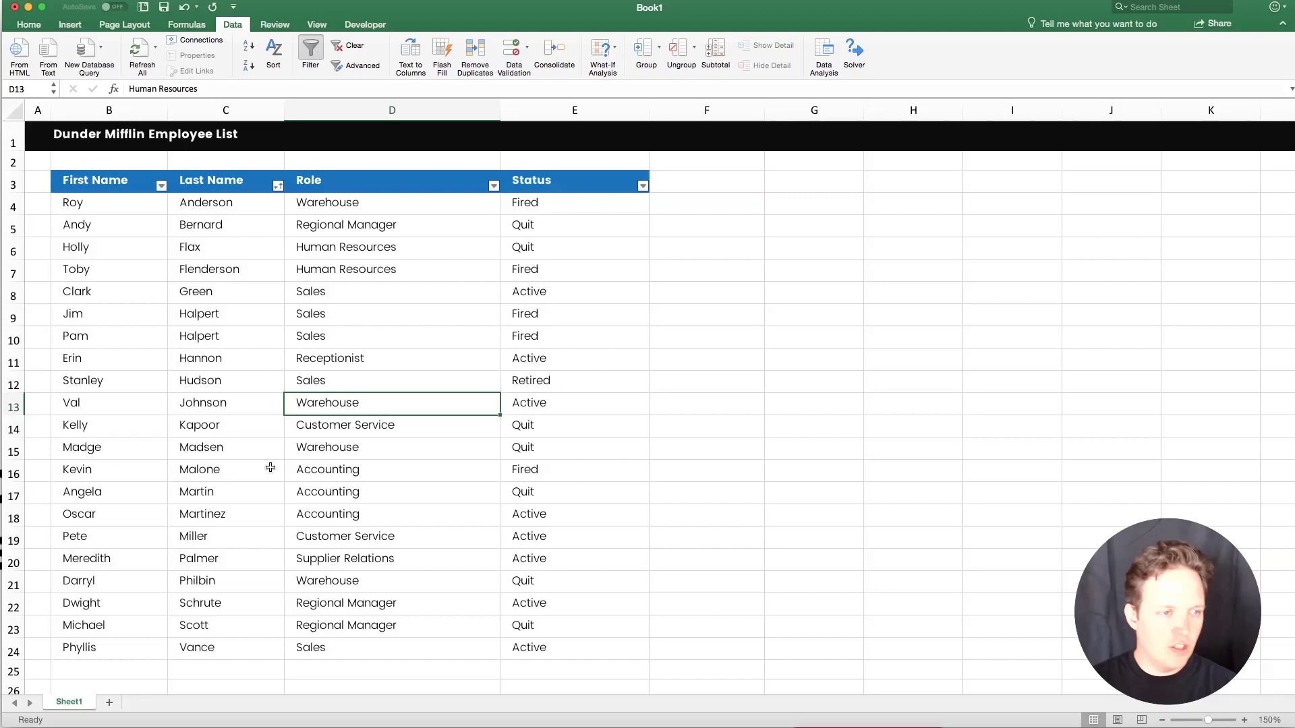
left_click(249, 455)
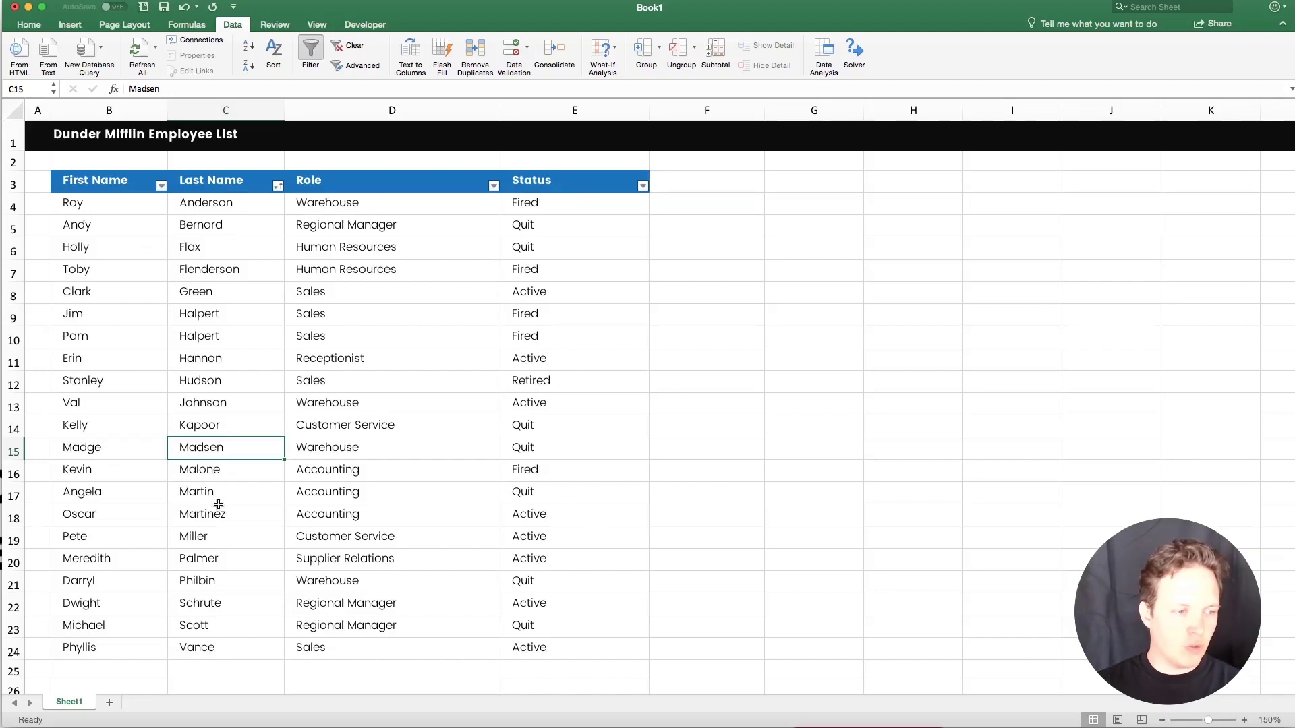
left_click(293, 545)
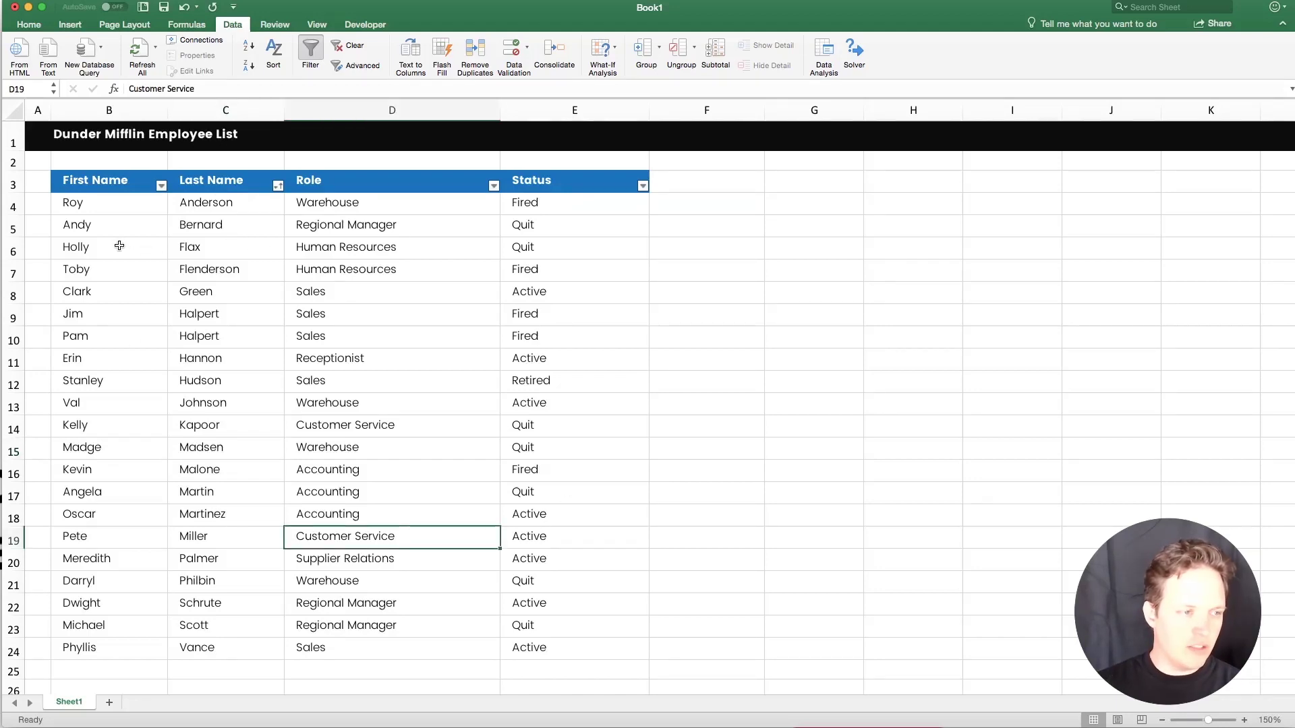
left_click(273, 387)
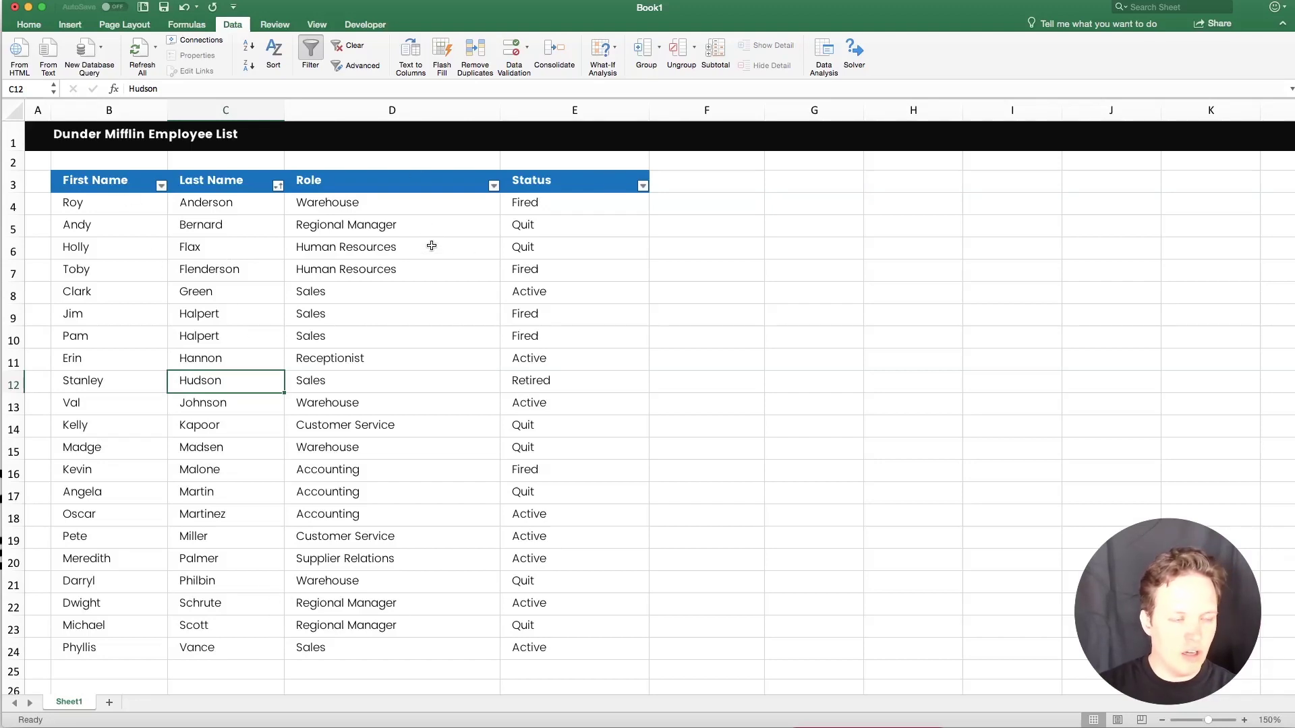
left_click(383, 261)
left_click(317, 376)
left_click(408, 440)
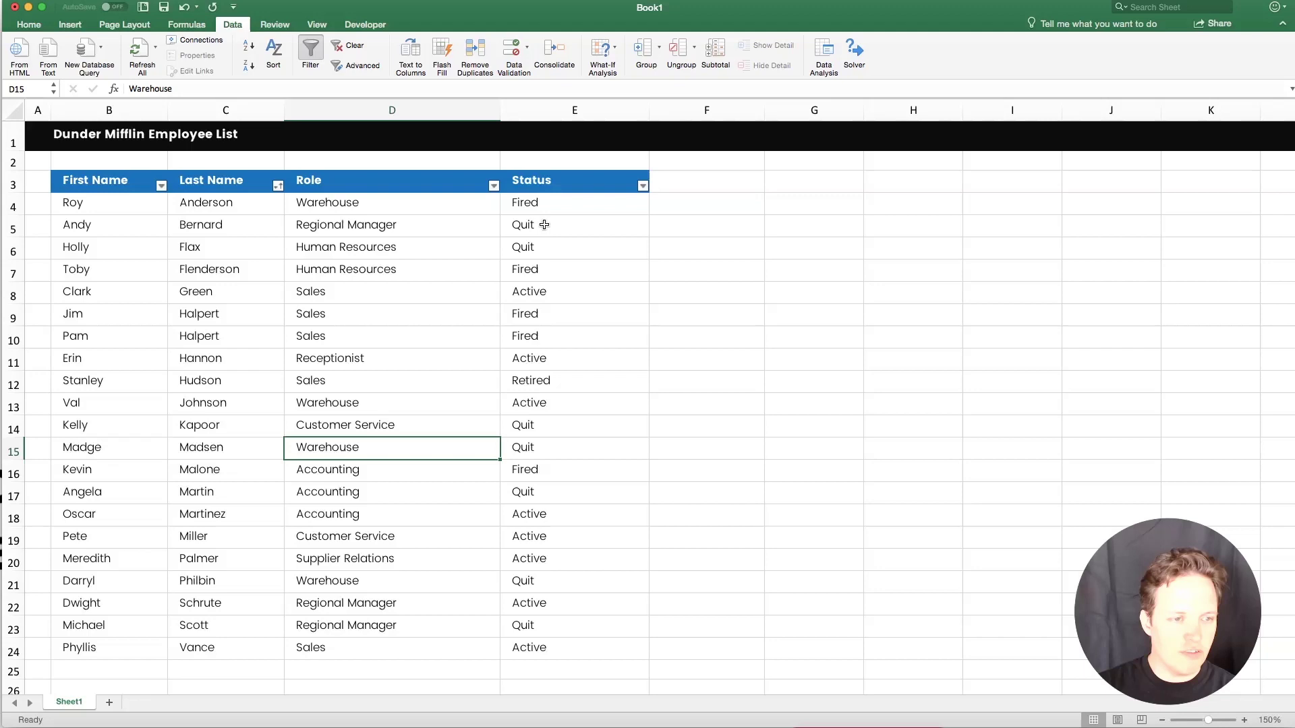
- Filter the Status column to Fired only, leaving 5 of 21 employees visible
left_click(643, 186)
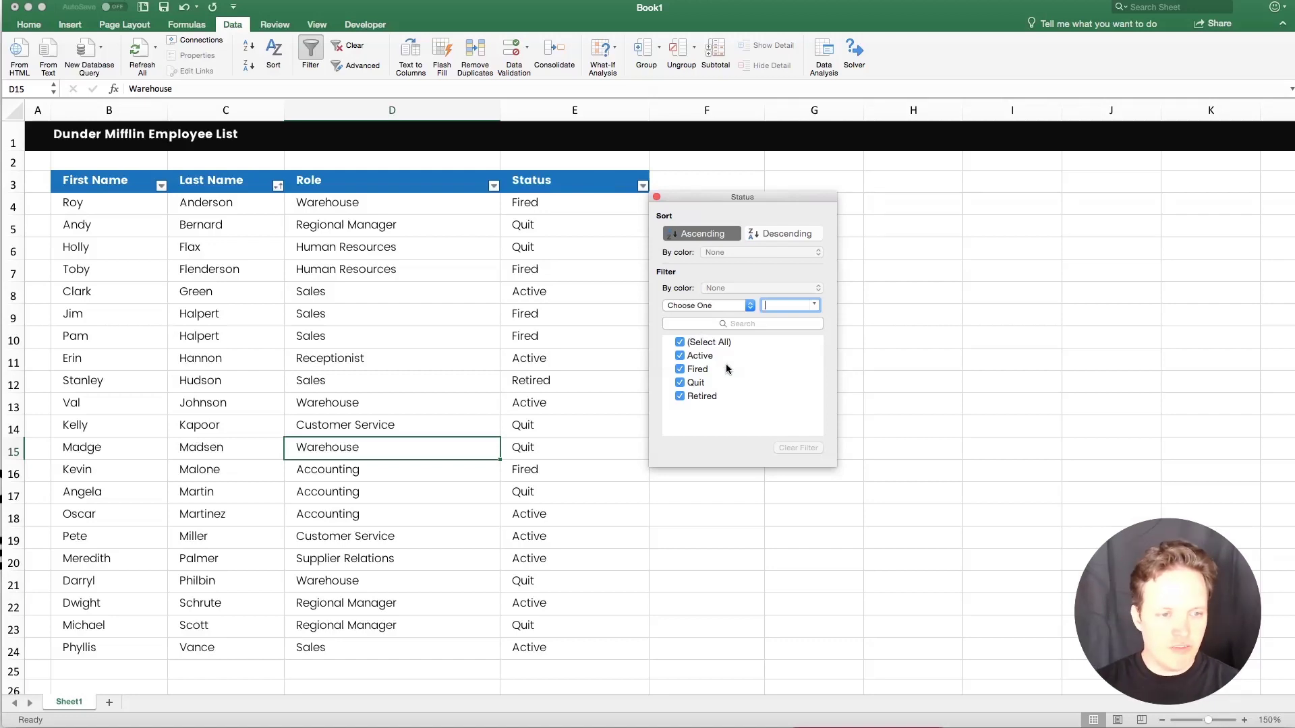
left_click(679, 342)
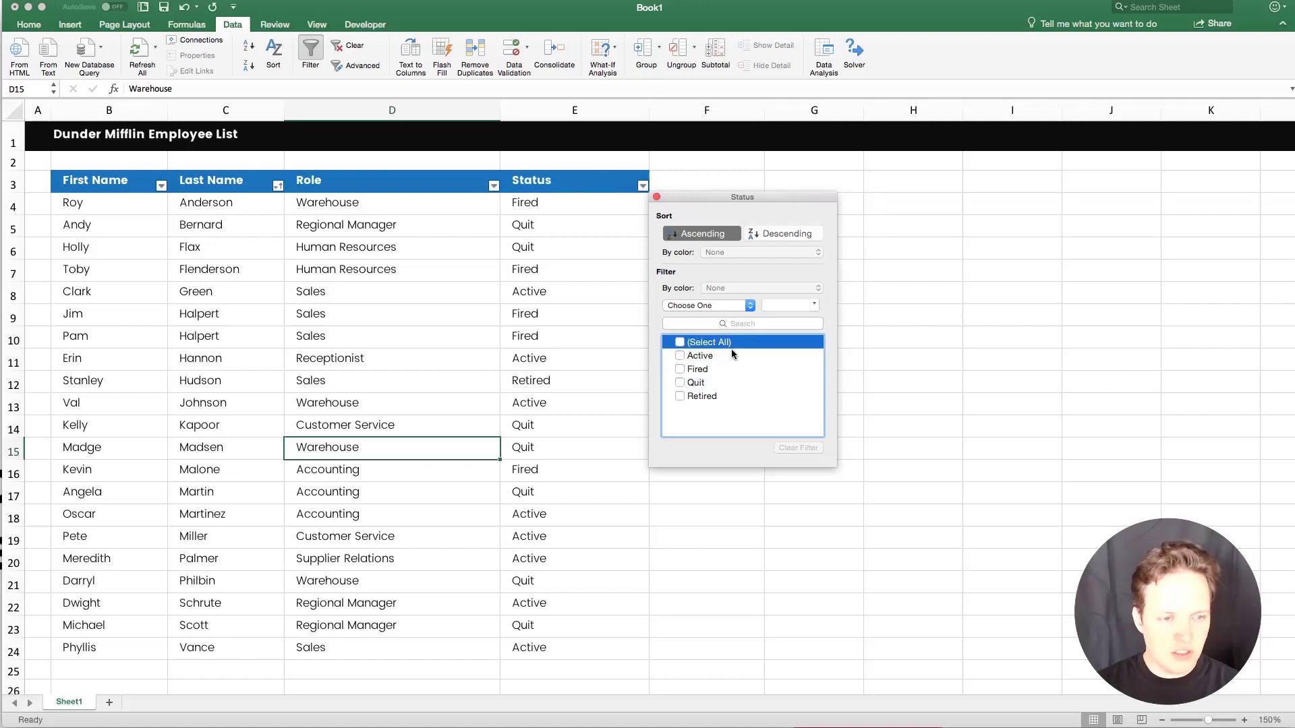
left_click(680, 369)
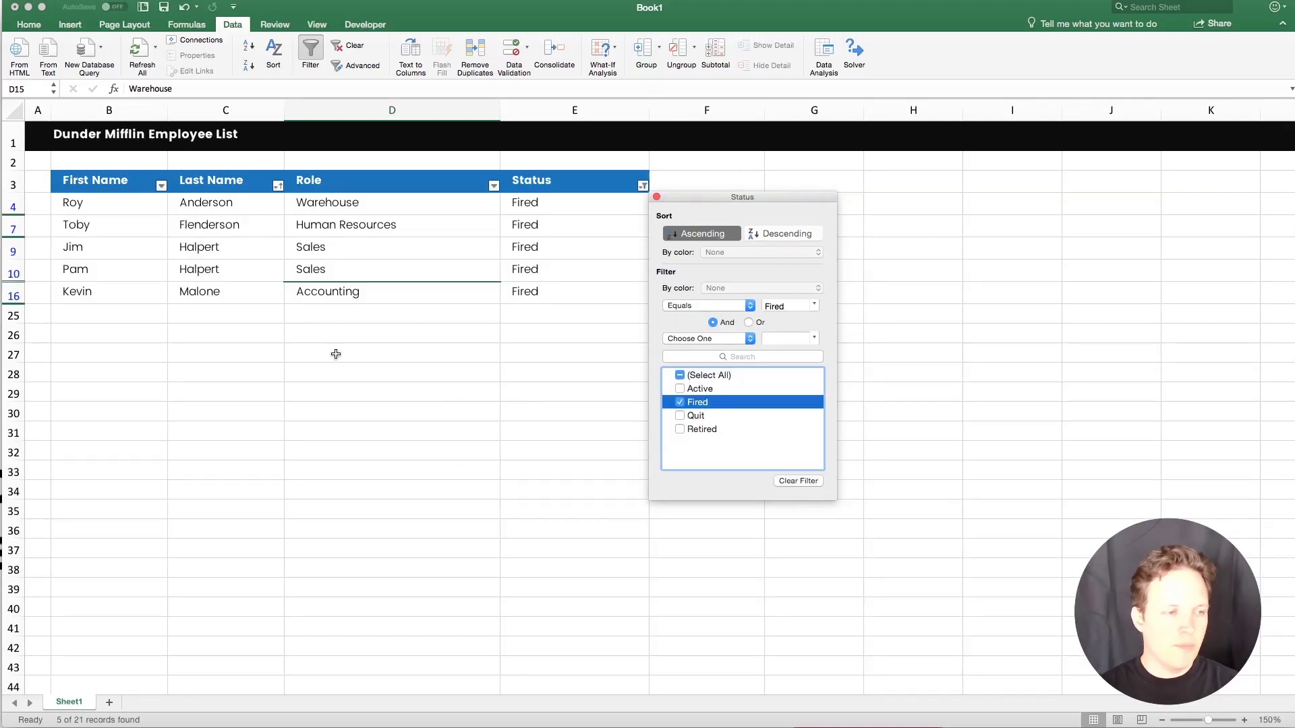
left_click(367, 373)
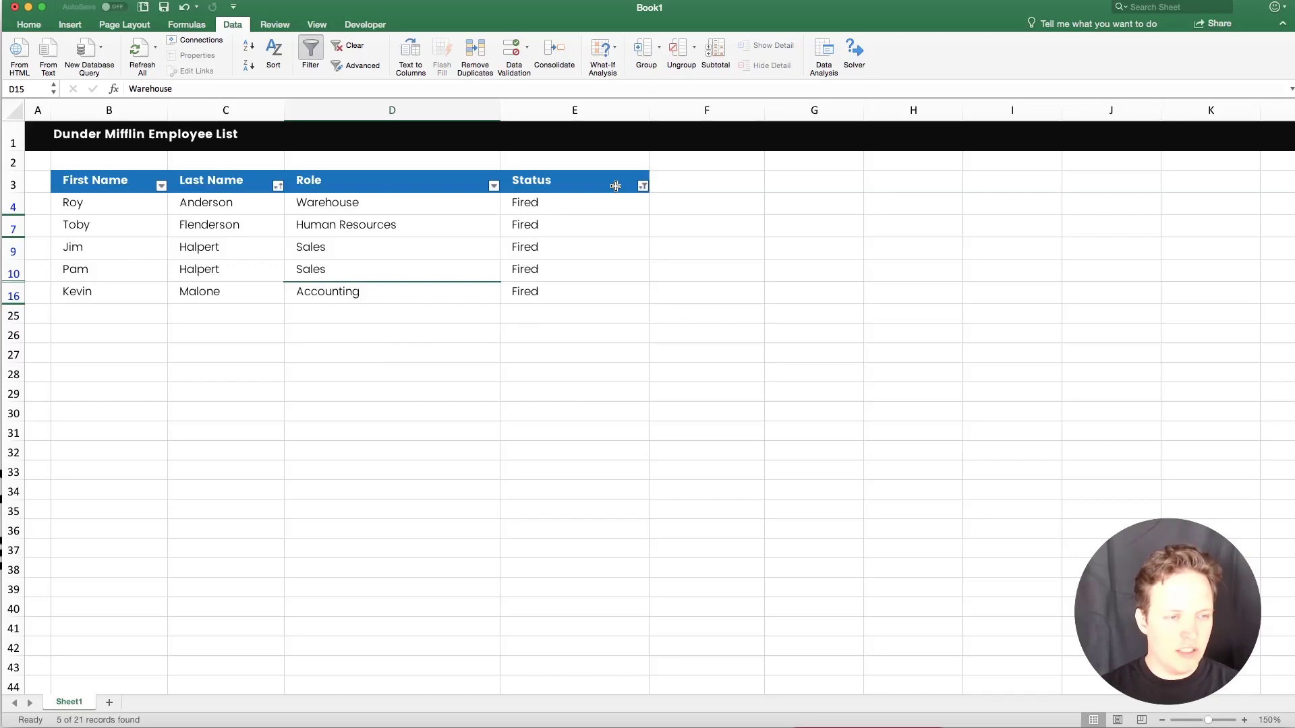
- Clear the Fired filter on the Status column so all 21 employees reappear
left_click(642, 186)
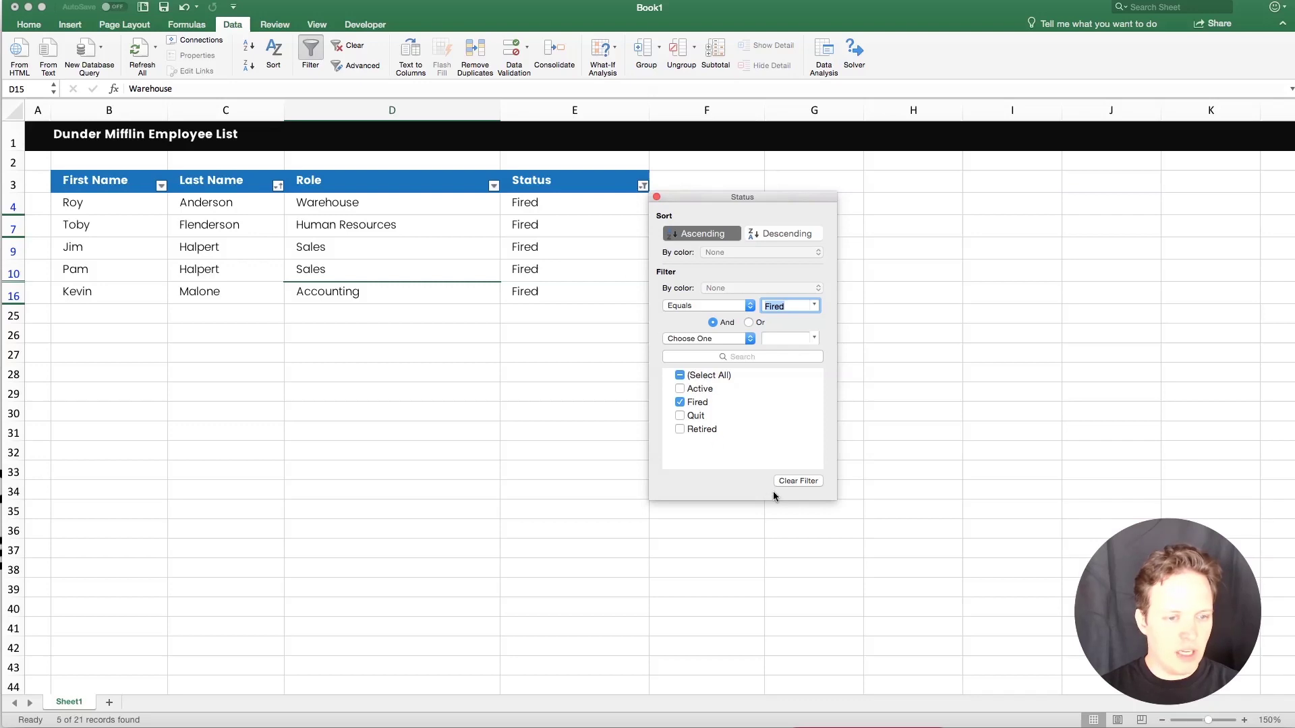
left_click(796, 482)
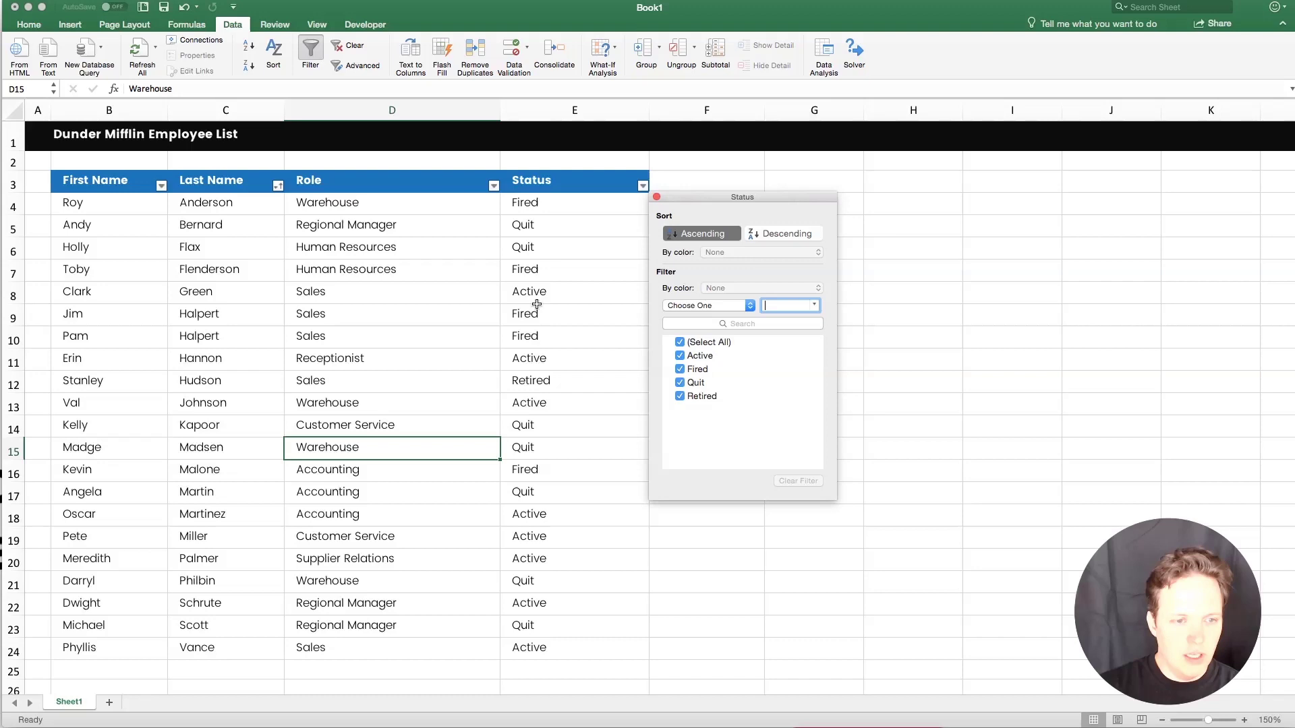
left_click(561, 344)
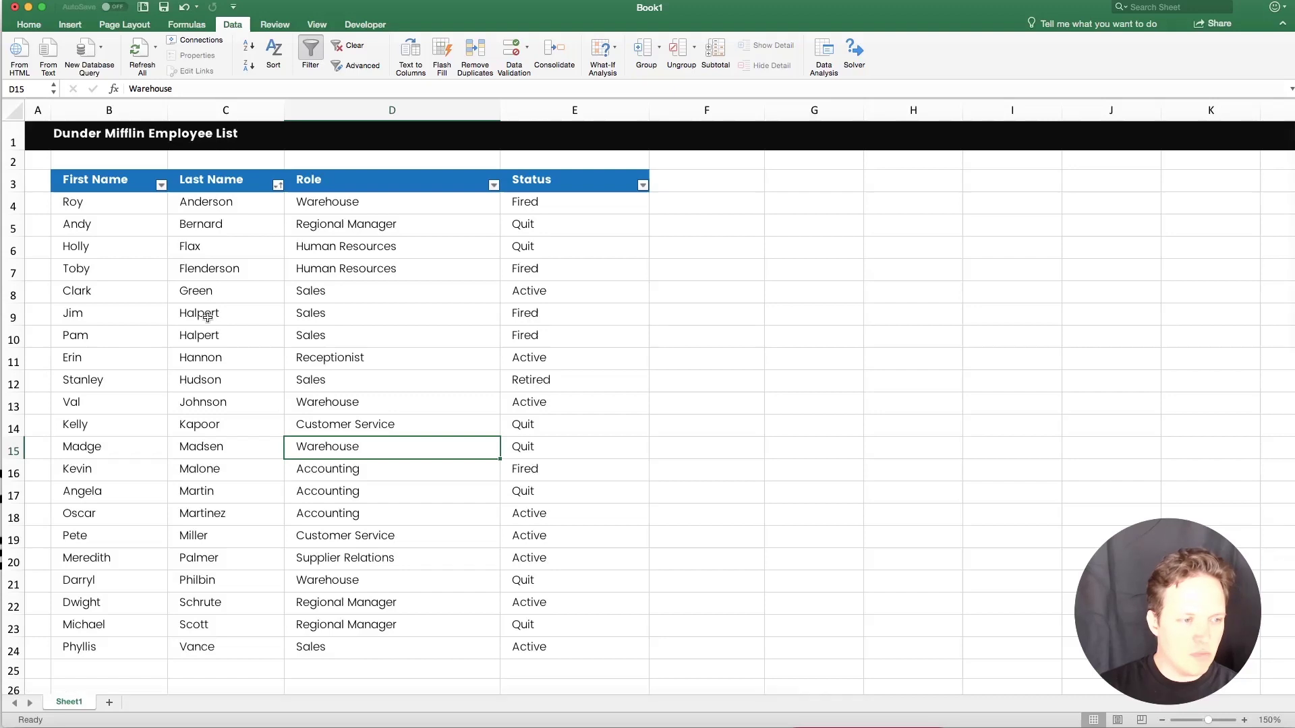
- Narrow the Last Name filter to Halpert, Hannon and Hudson, then re-tick (Select All)
left_click(277, 186)
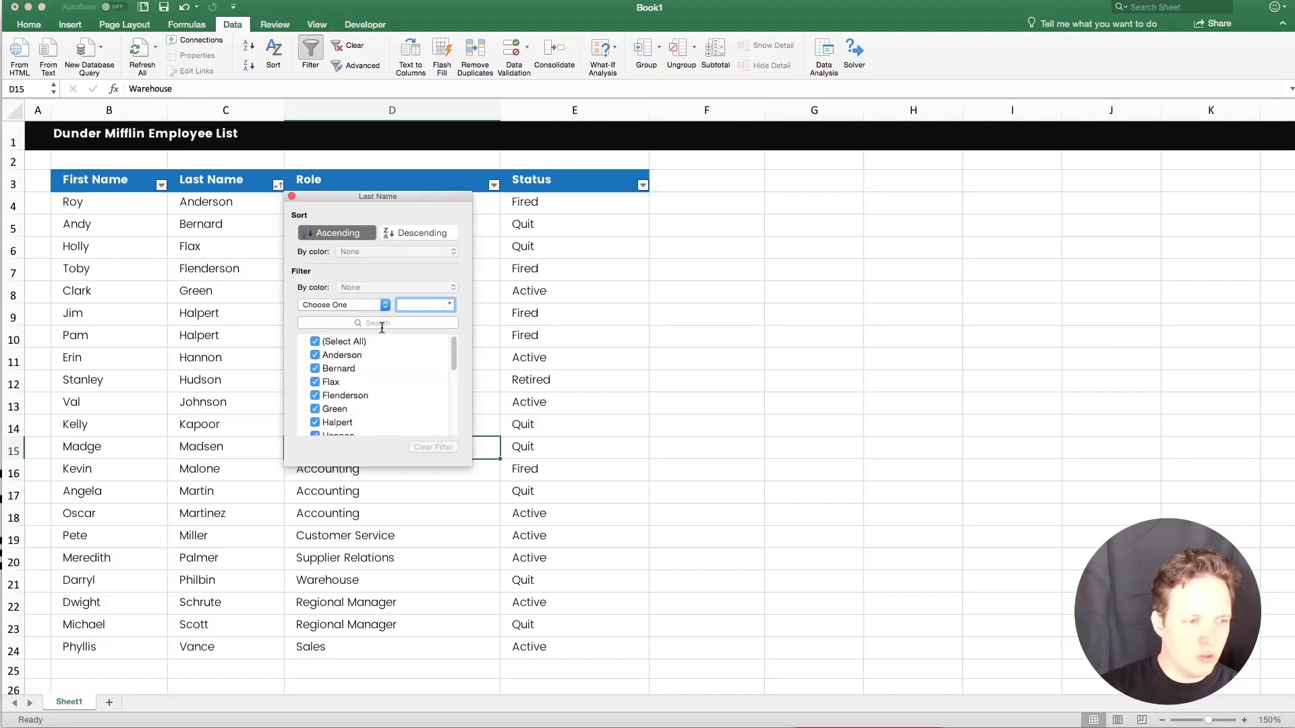
left_click(382, 324)
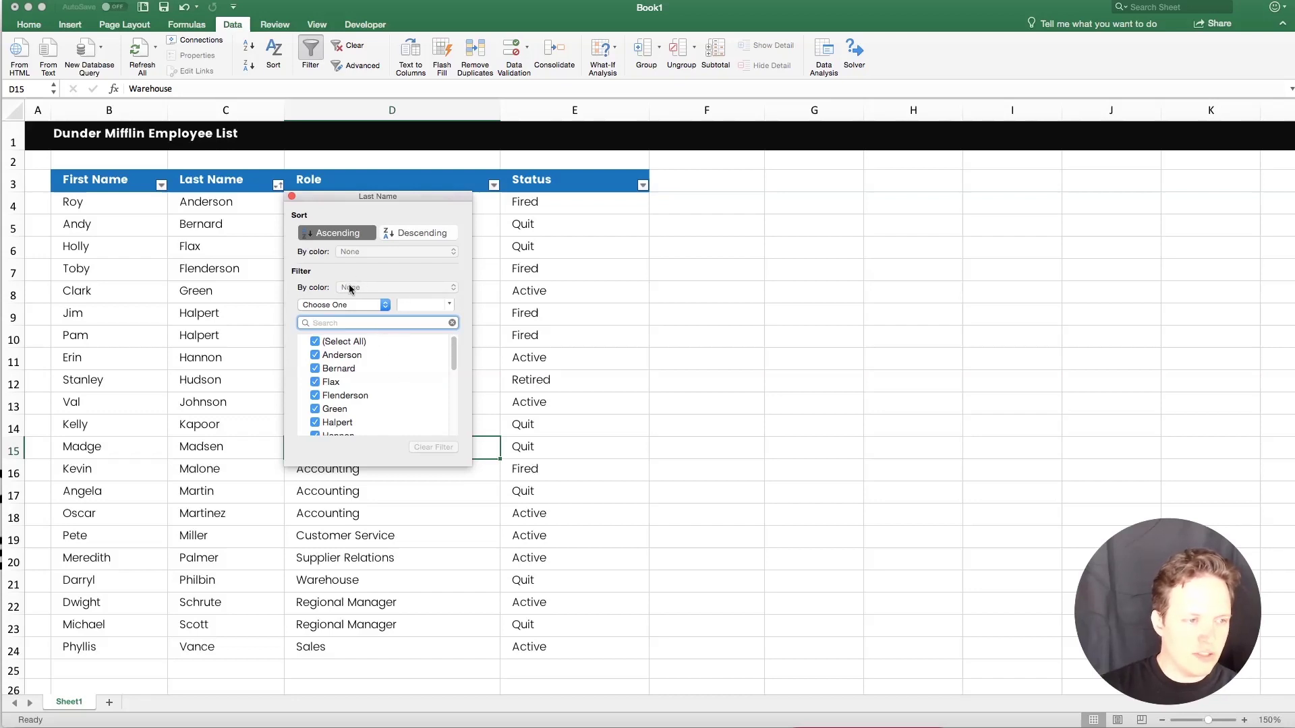
left_click(322, 341)
scroll(340, 390, "down", 3)
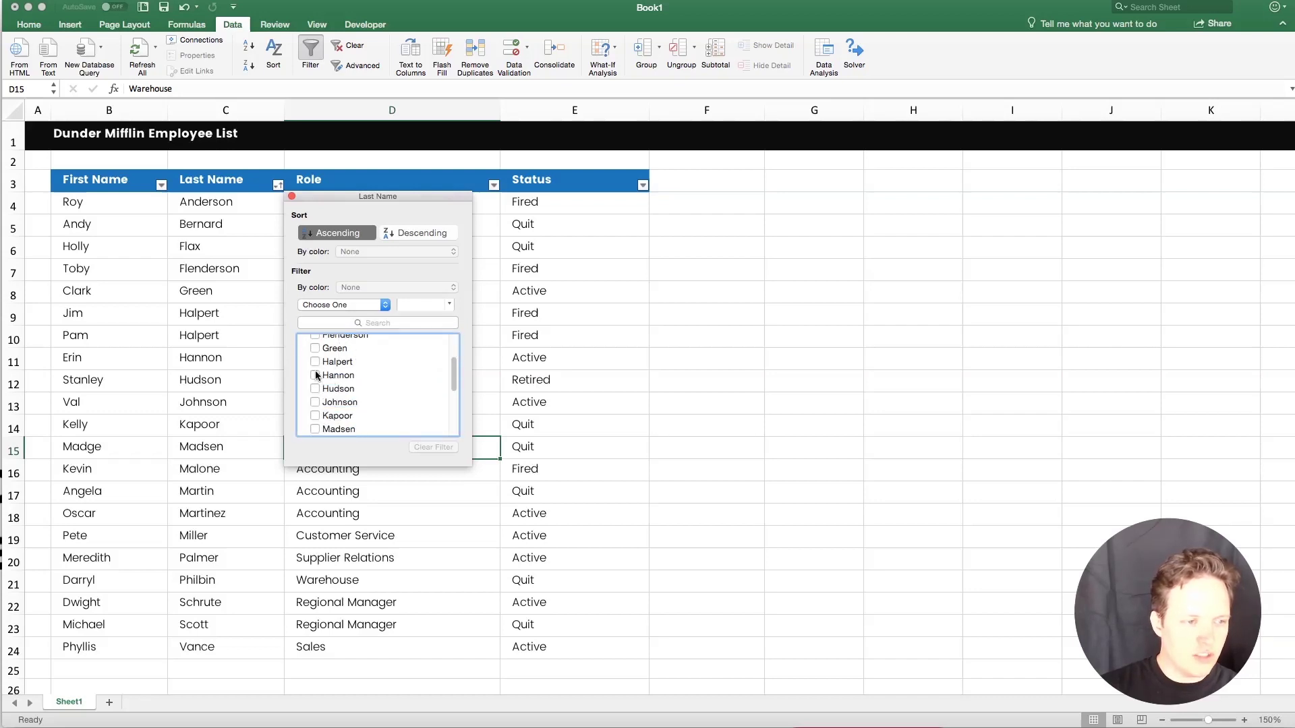
left_click(315, 362)
left_click(320, 419)
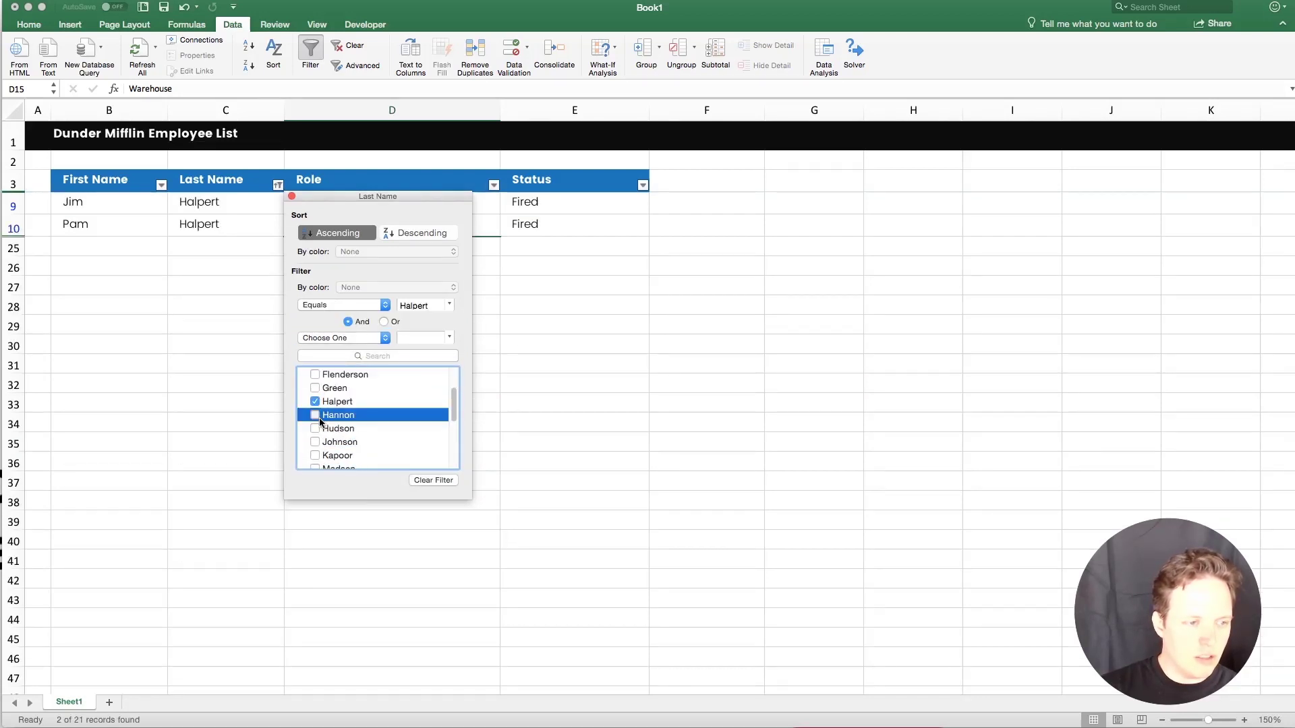
left_click(317, 417)
left_click(315, 429)
scroll(337, 432, "up", 3)
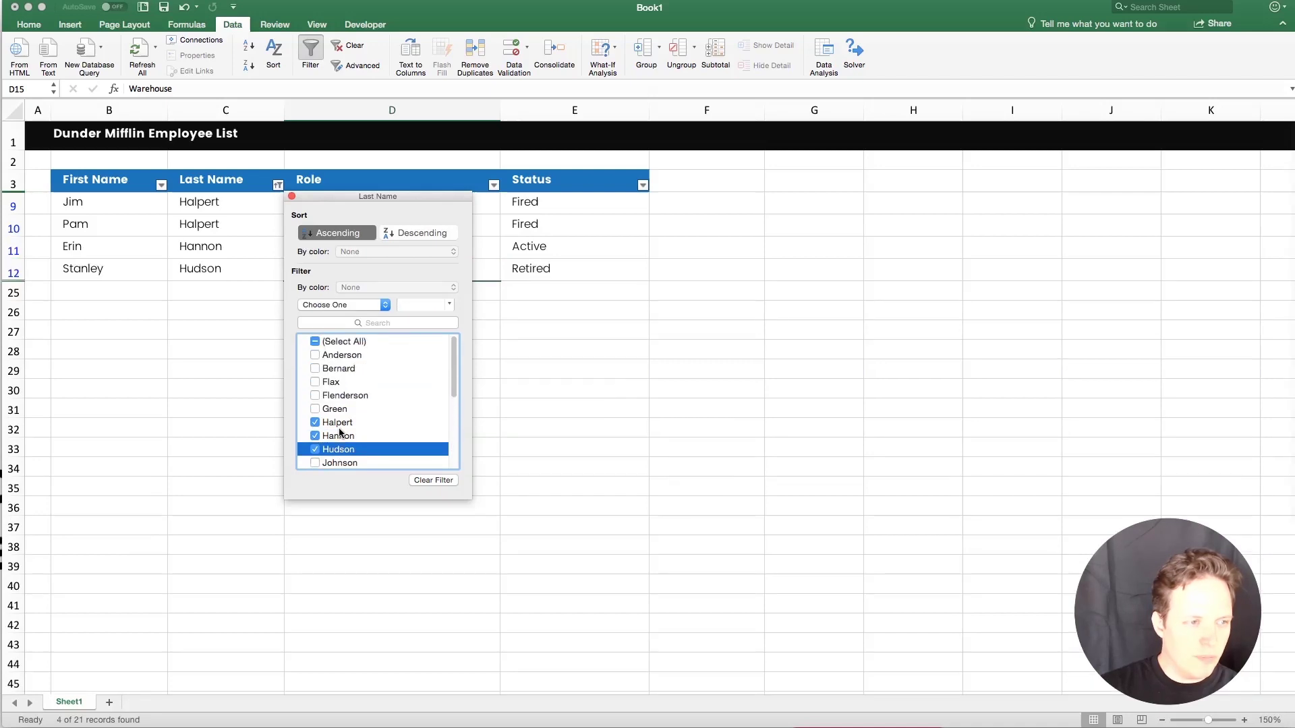
left_click(315, 343)
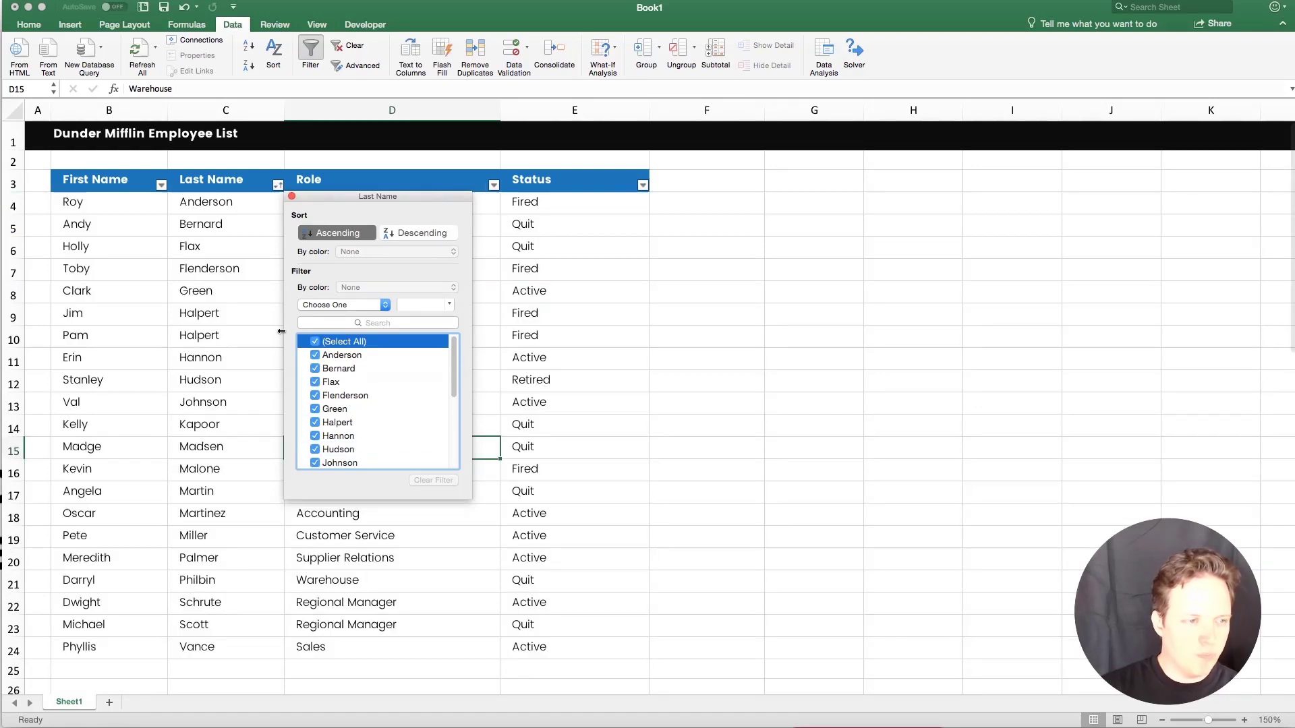
left_click(353, 323)
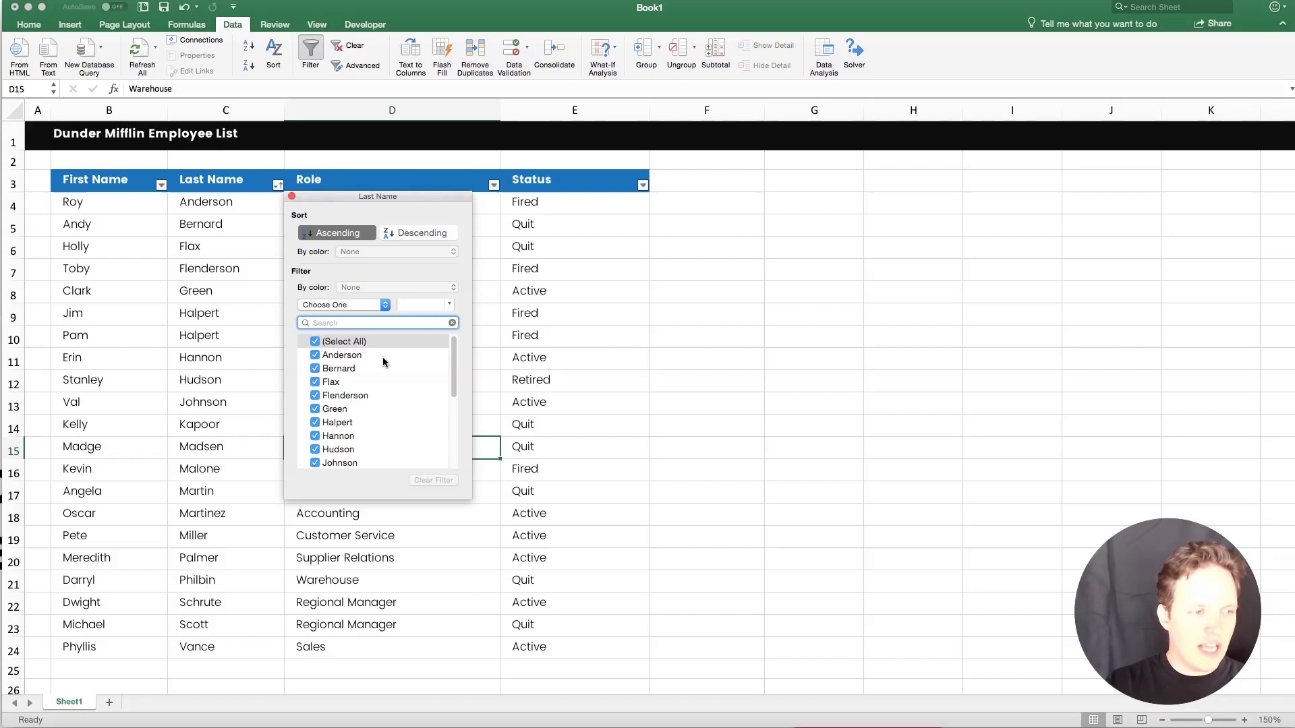
type("h")
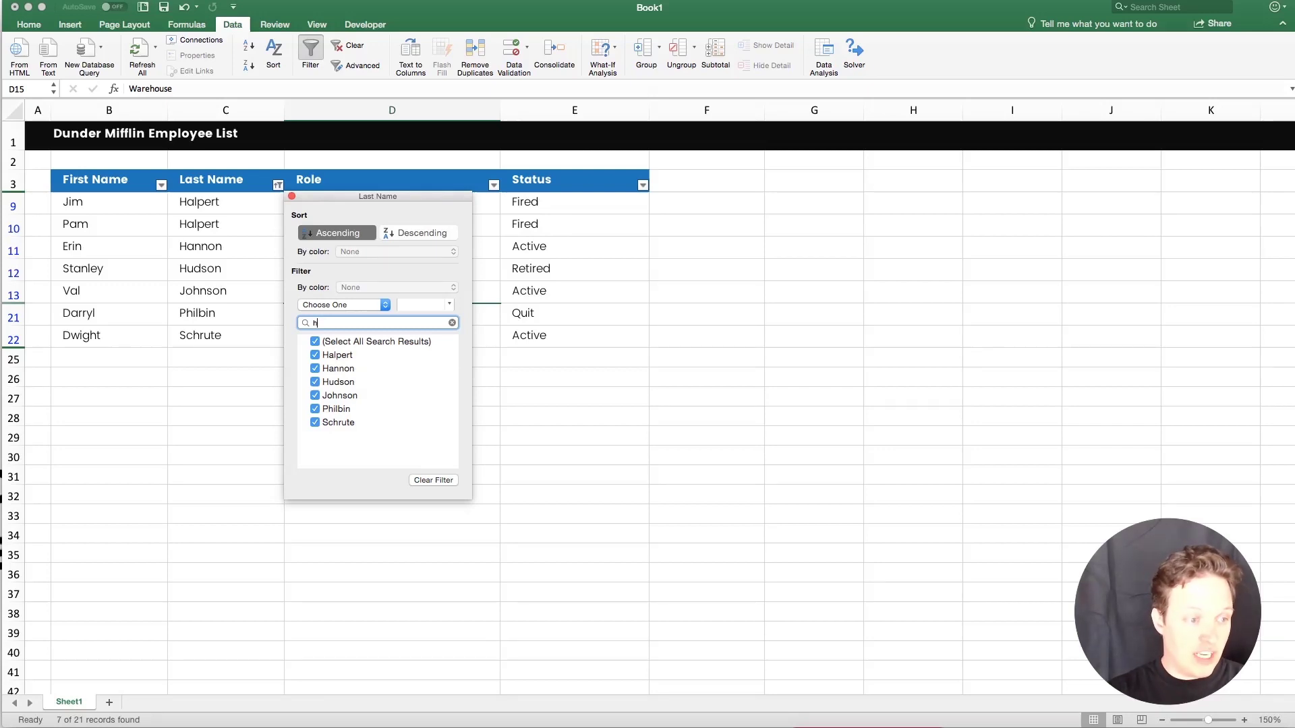
key("BackSpace")
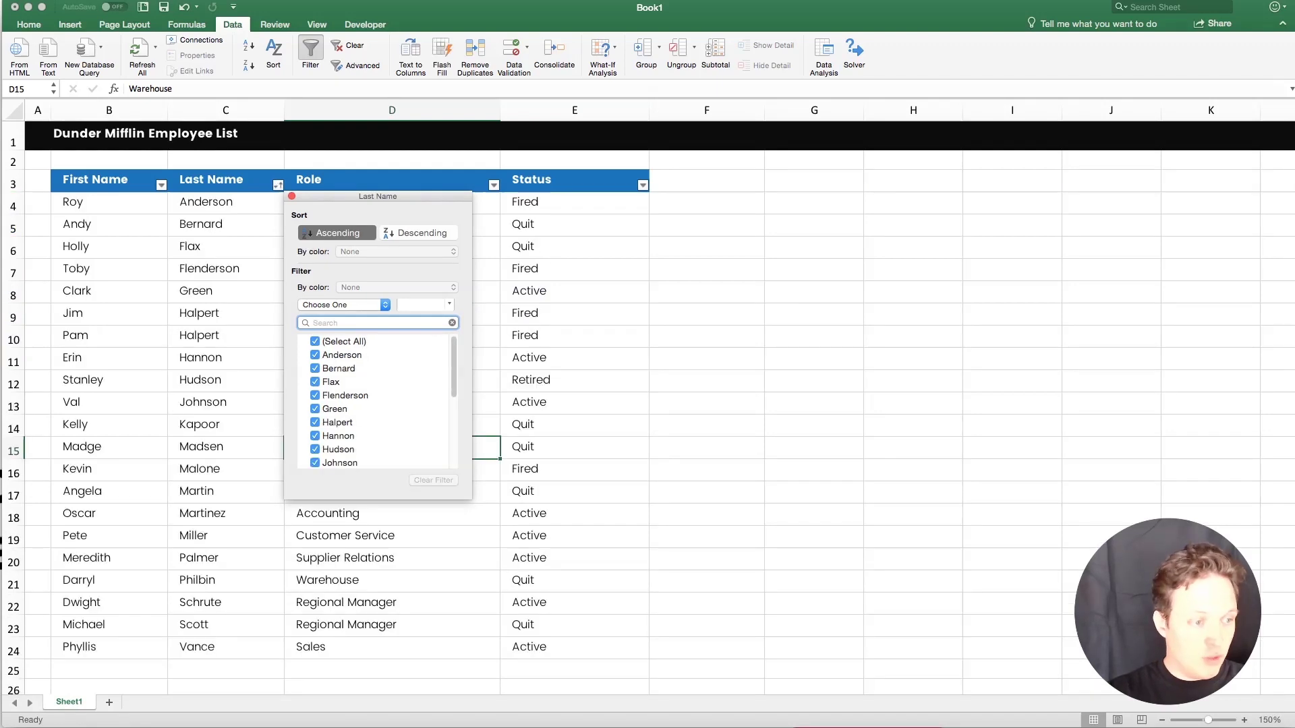
type("hal")
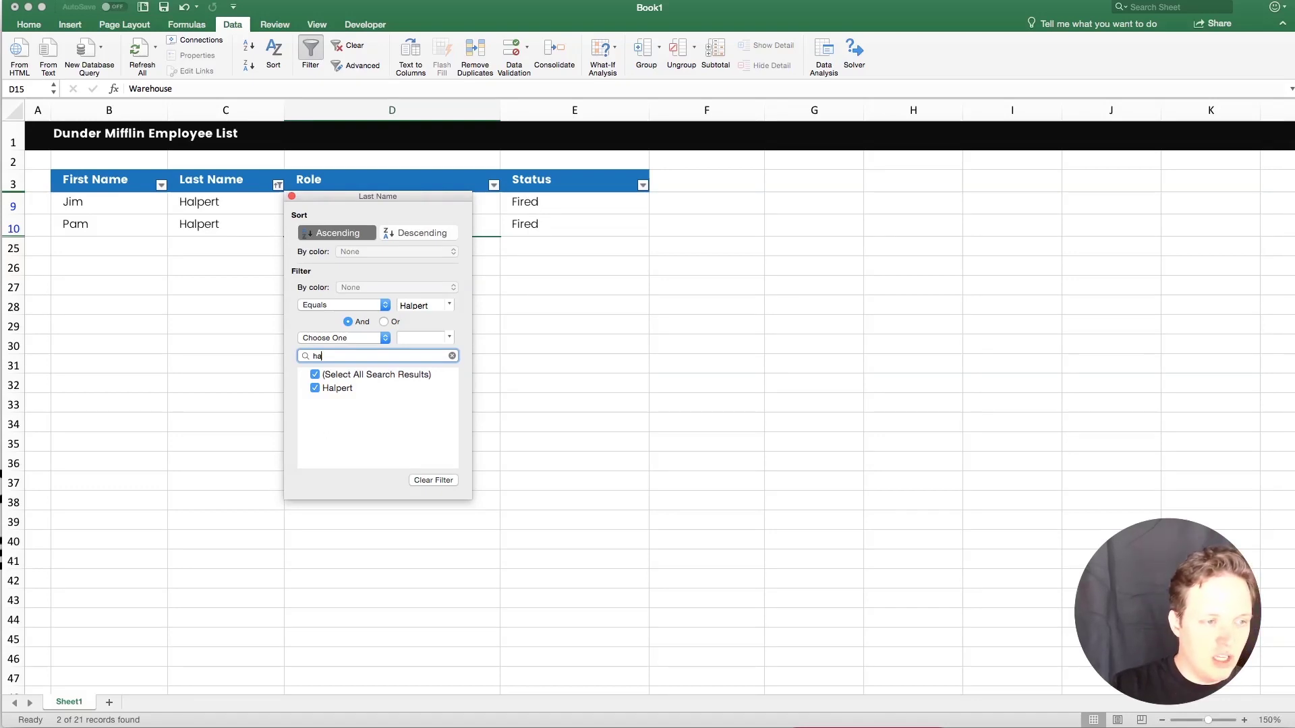
key("BackSpace")
key("BackSpace")
key("BackSpace")
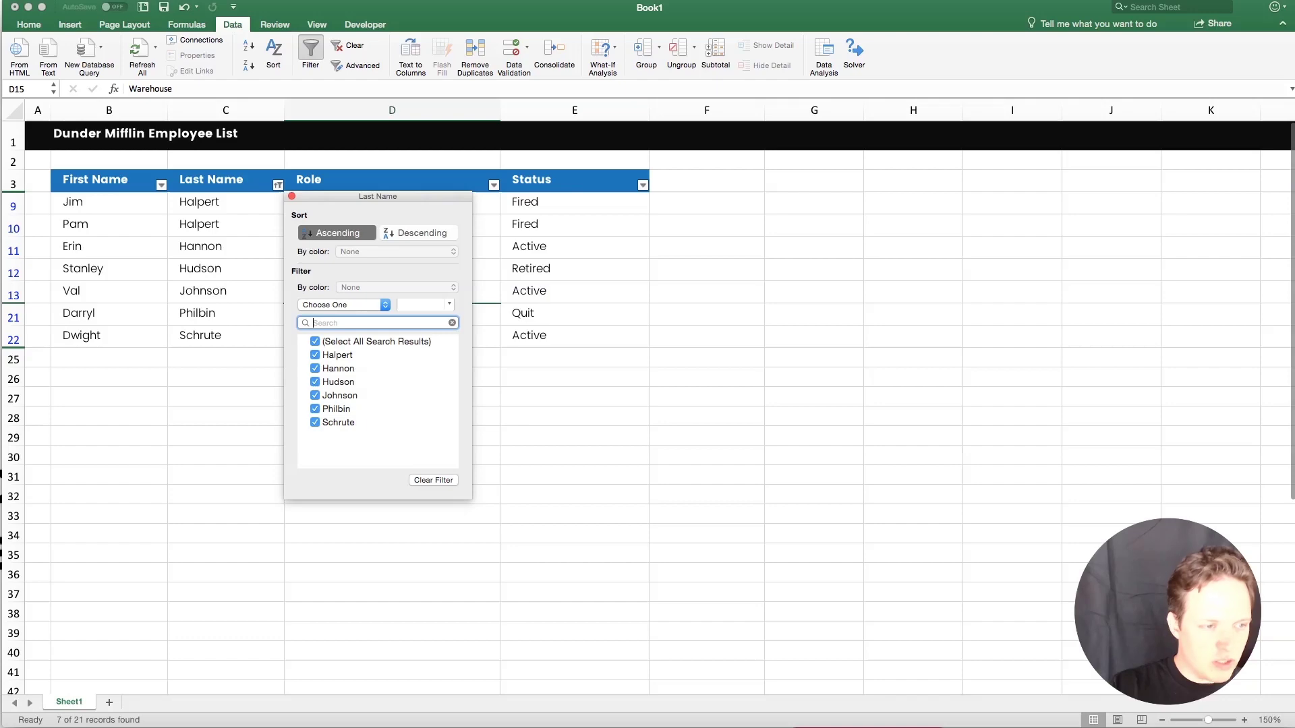
type("h")
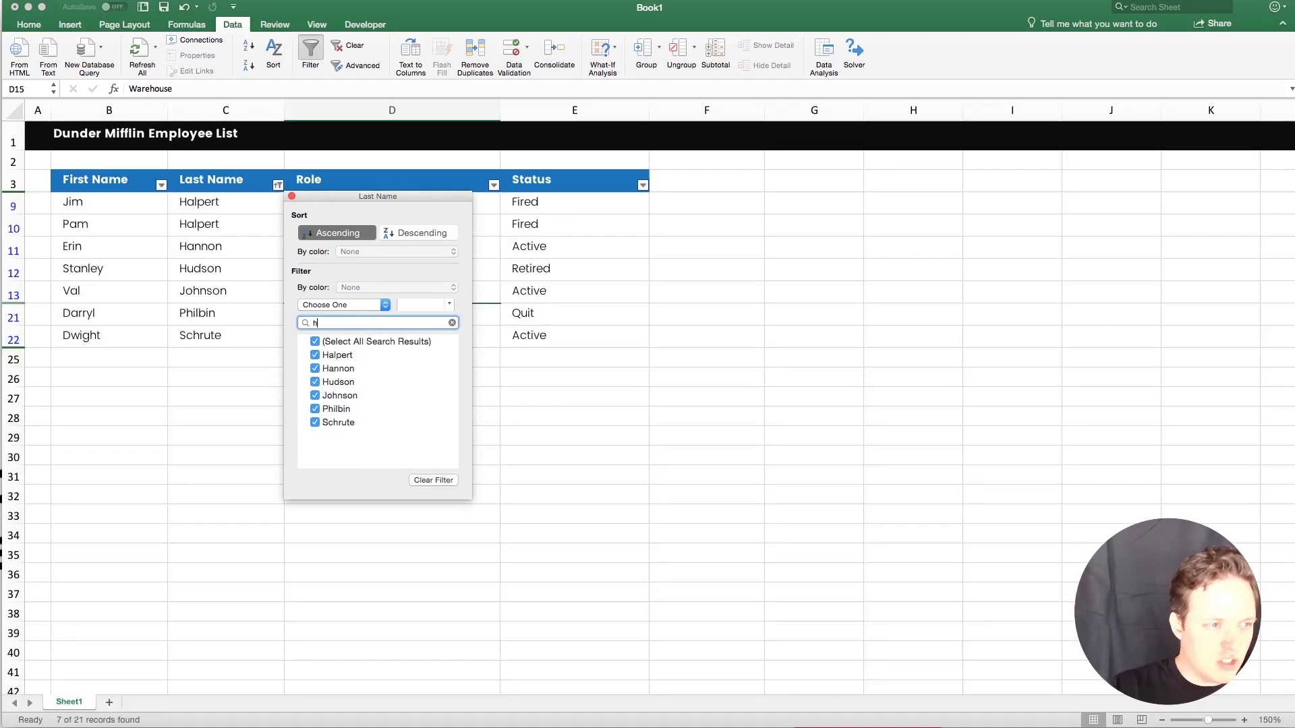
key("BackSpace")
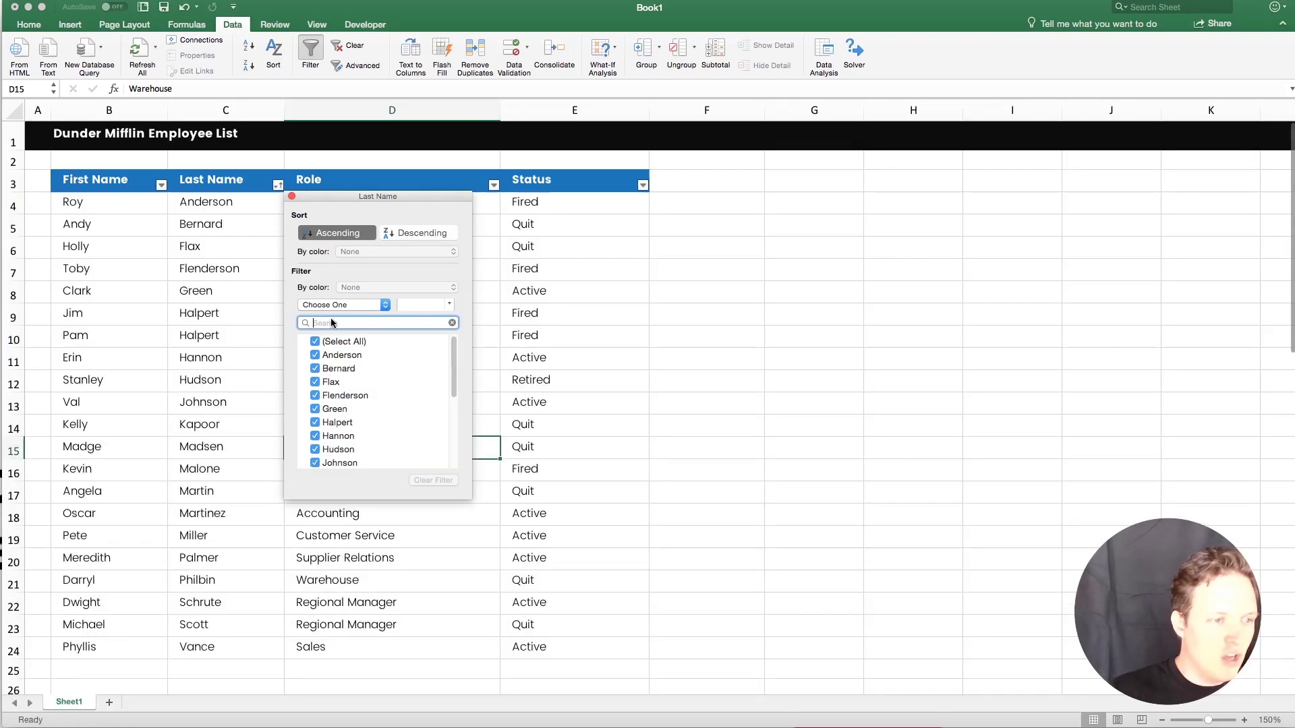
- Set the Last Name filter's first condition to Begins With 'h', leaving 4 of 21 employees
left_click(377, 305)
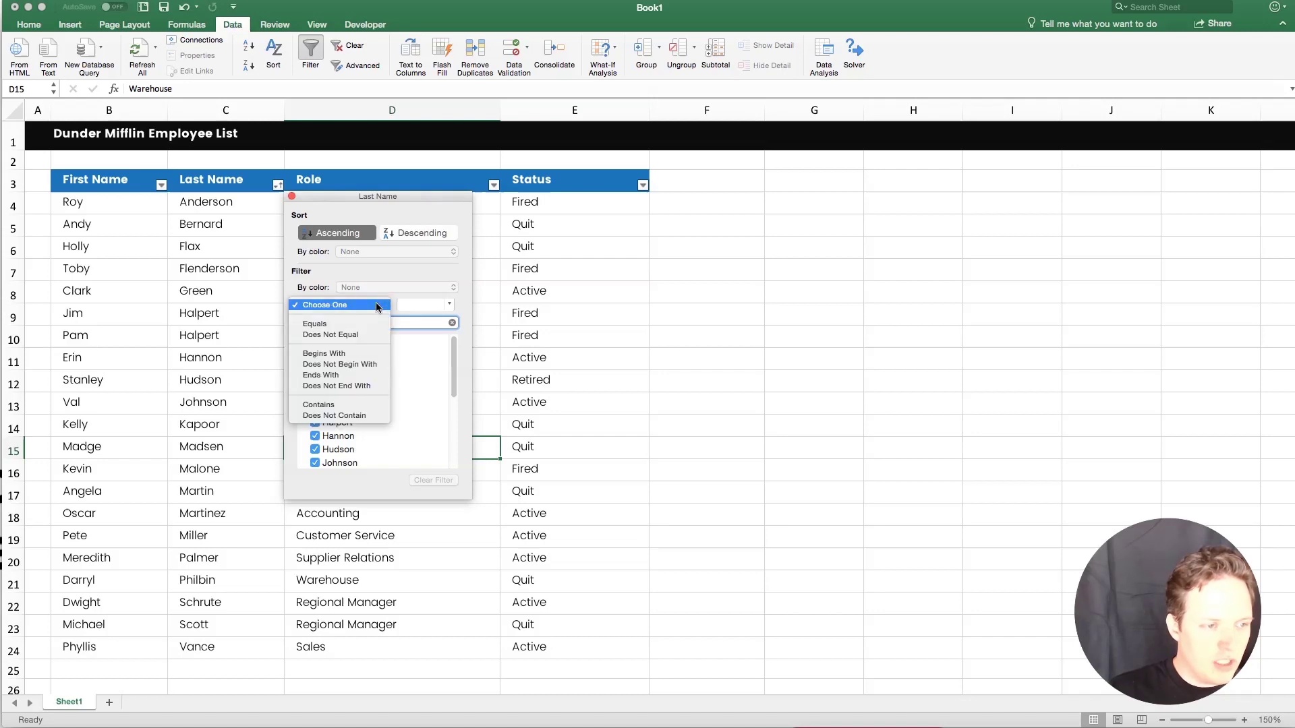
left_click(334, 348)
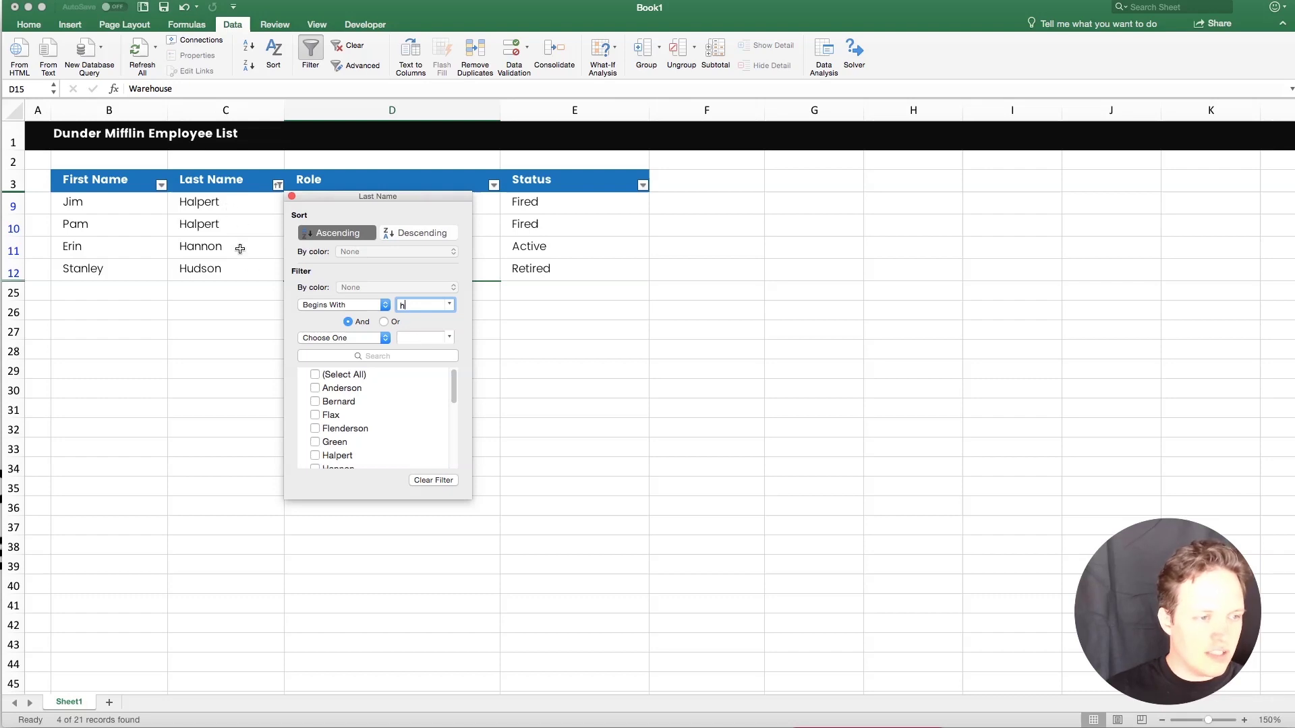
- Add a second Last Name condition, Does Not Contain 'u', joined with Or
left_click(377, 338)
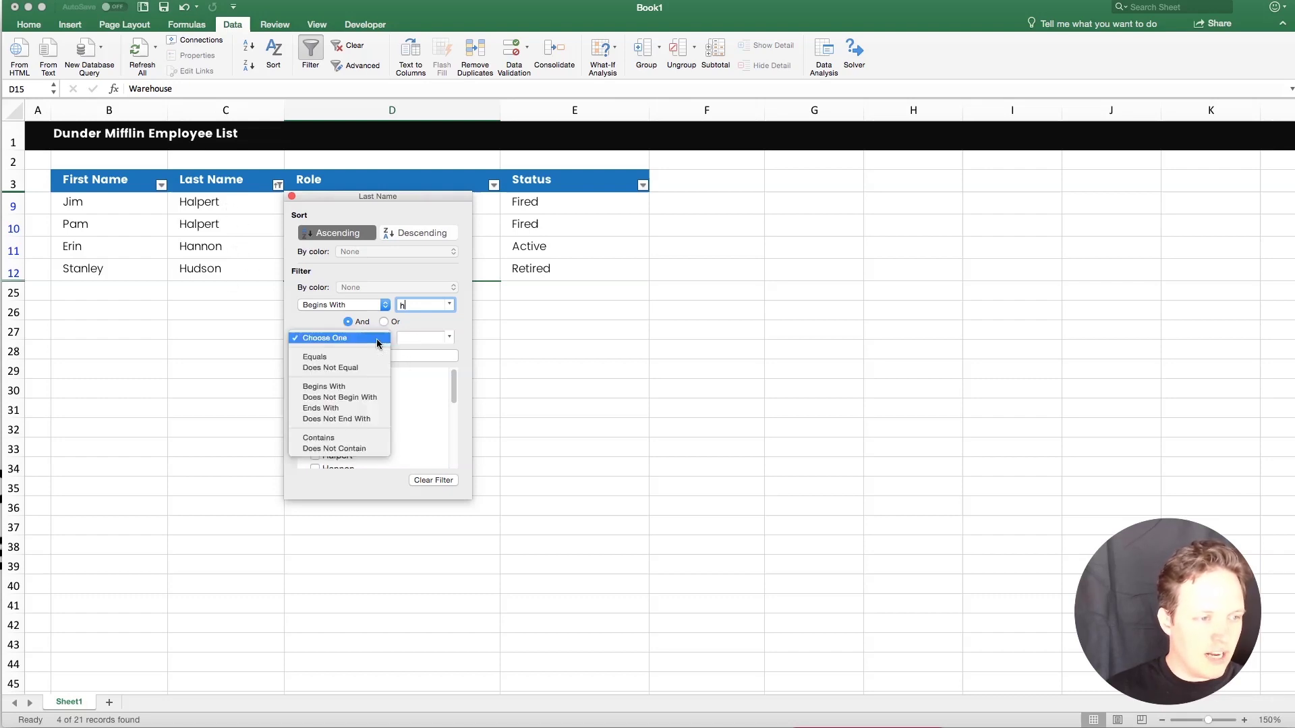
left_click(386, 337)
left_click(386, 337)
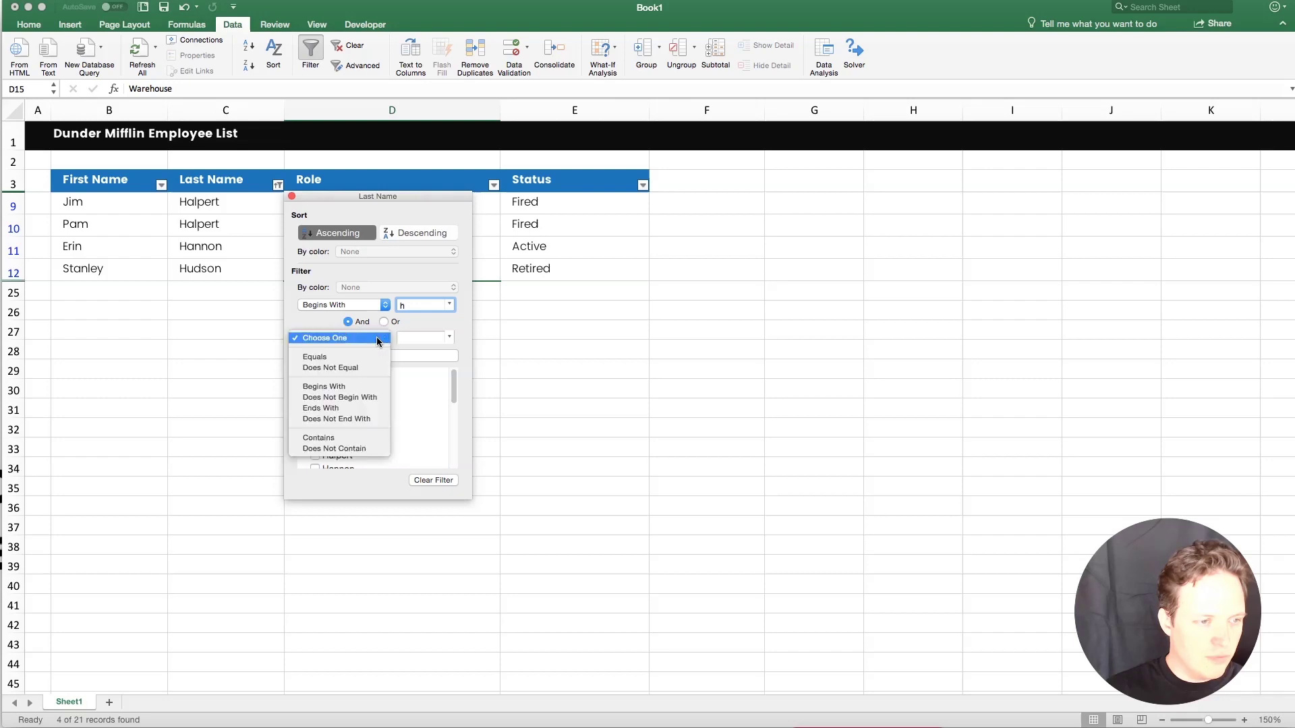
left_click(340, 448)
type("u")
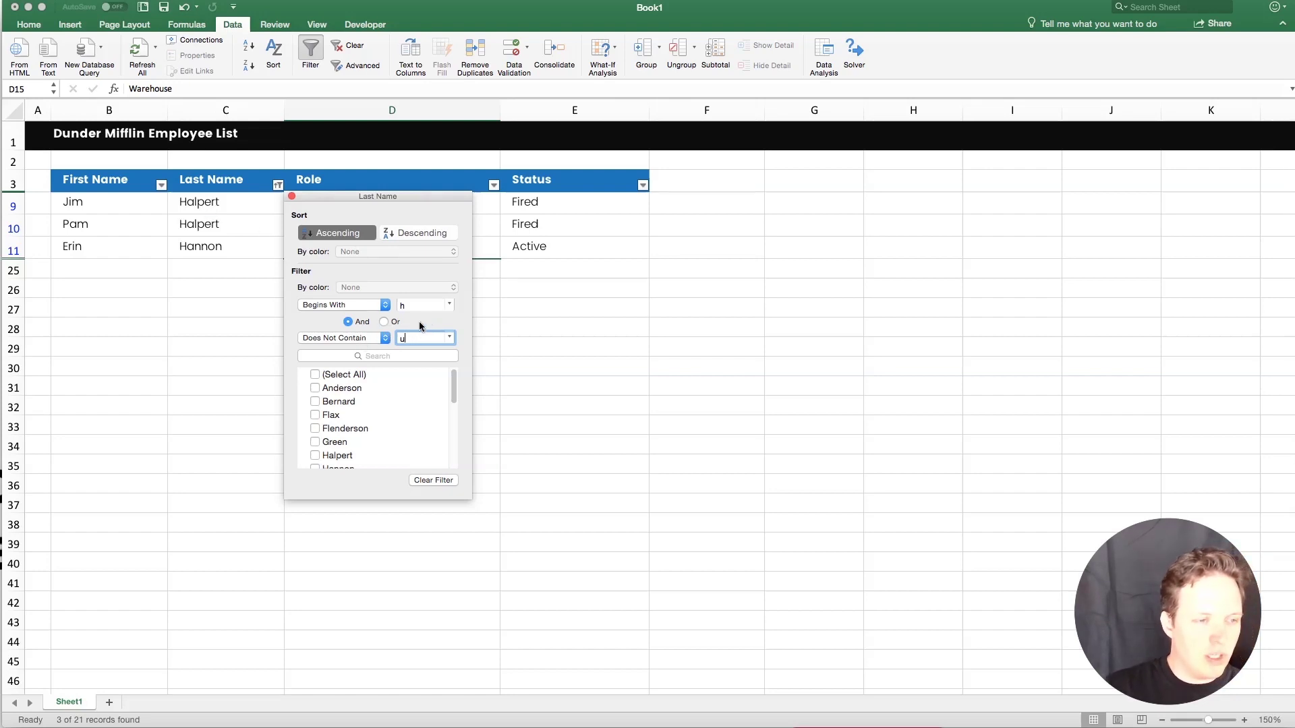
left_click(383, 322)
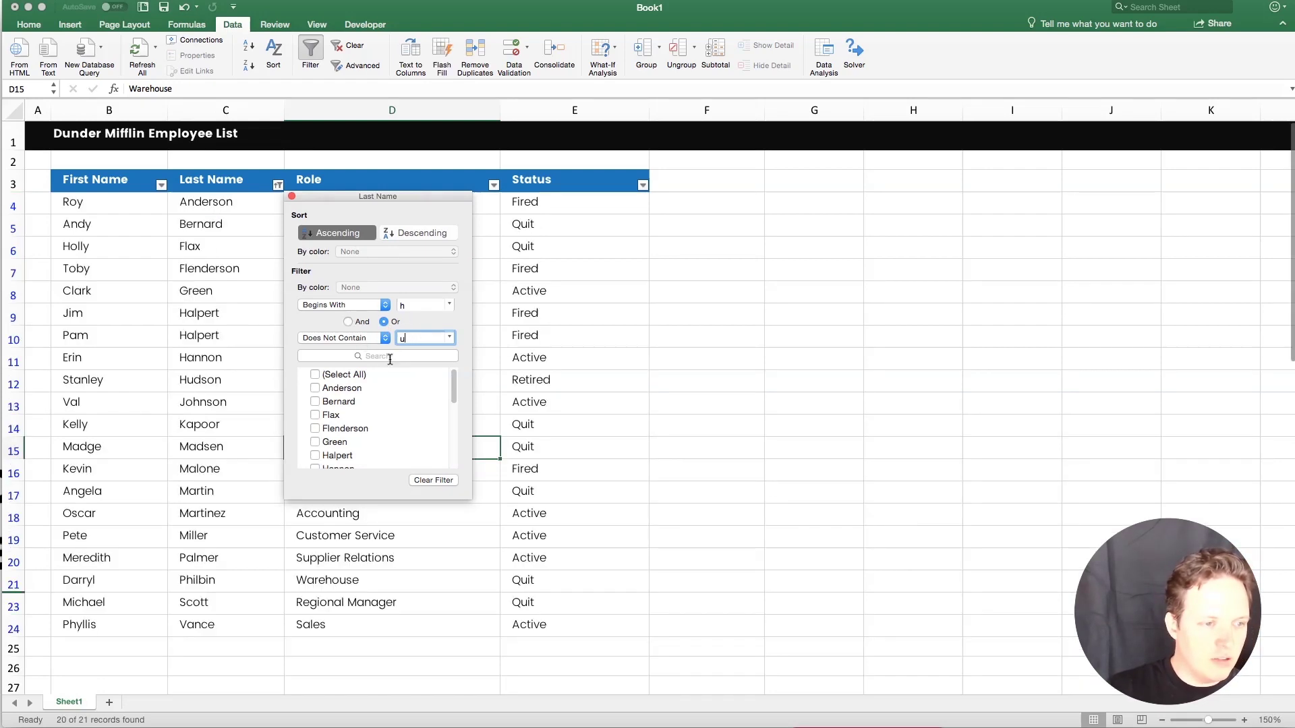
- Change the second condition to Begins With 'm', then clear the Last Name filter entirely
left_click(358, 338)
left_click(334, 276)
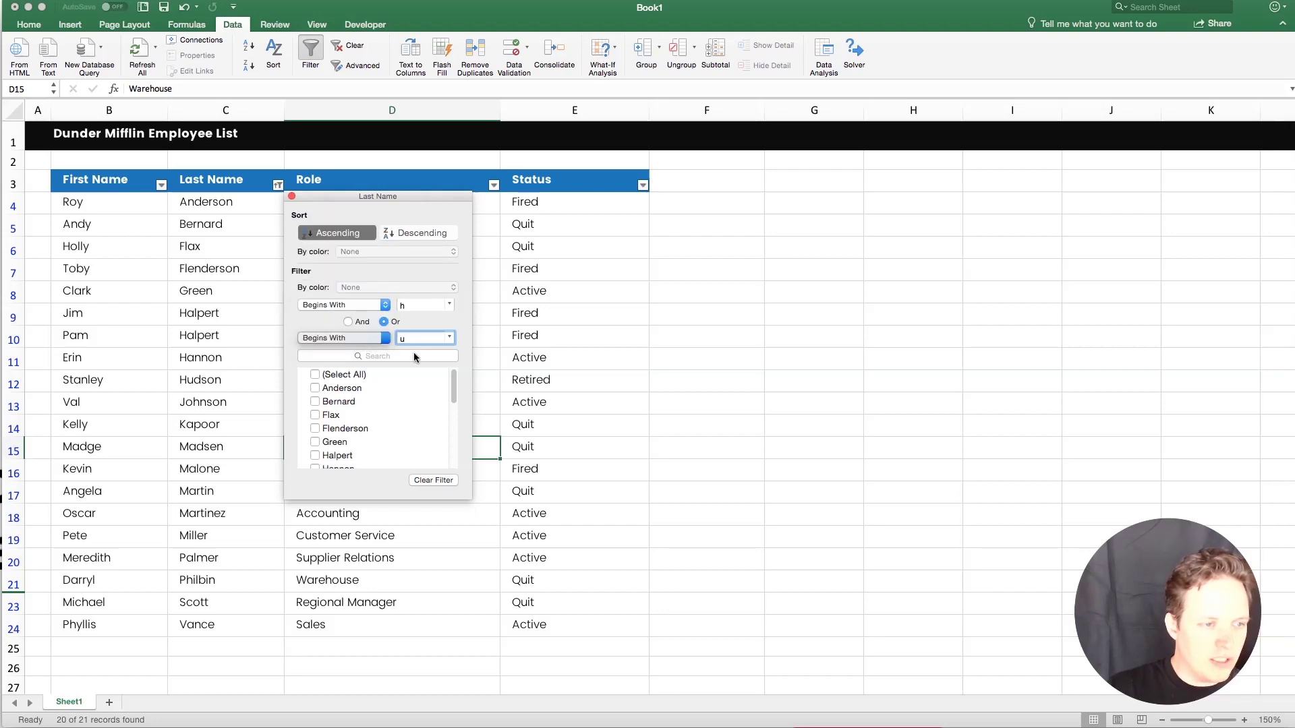
type("m")
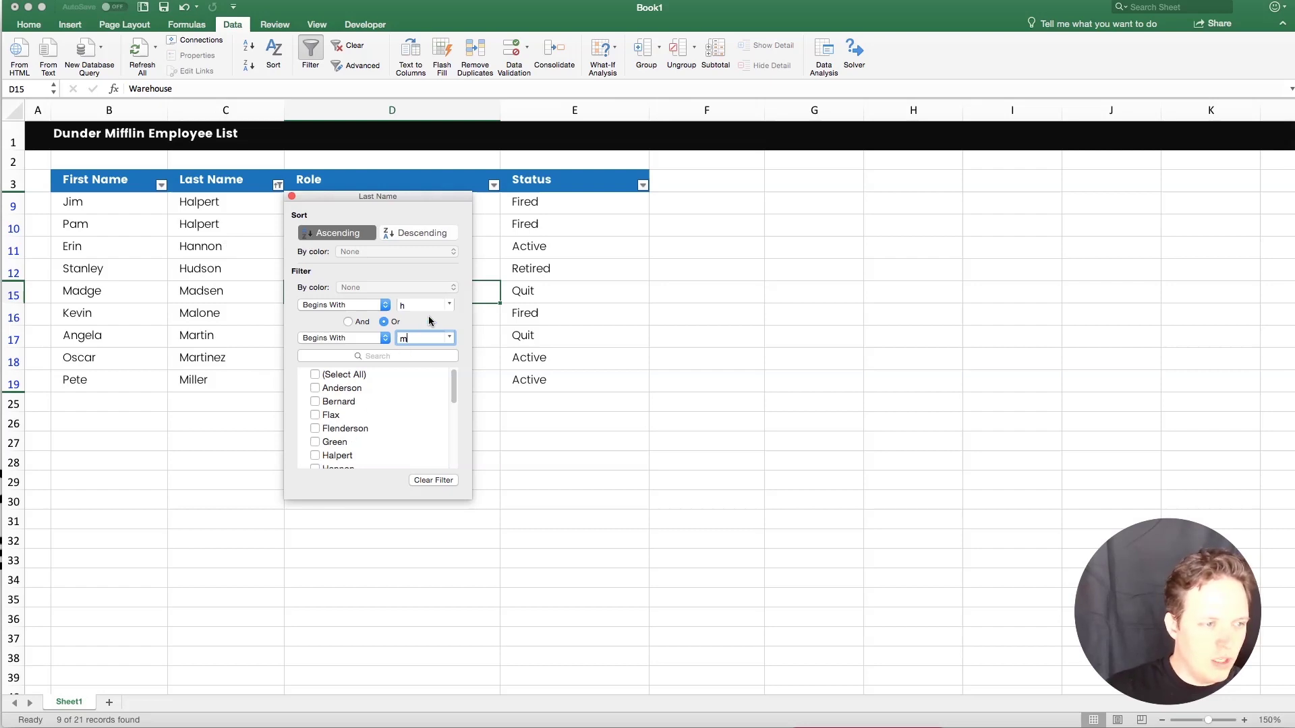
left_click(445, 479)
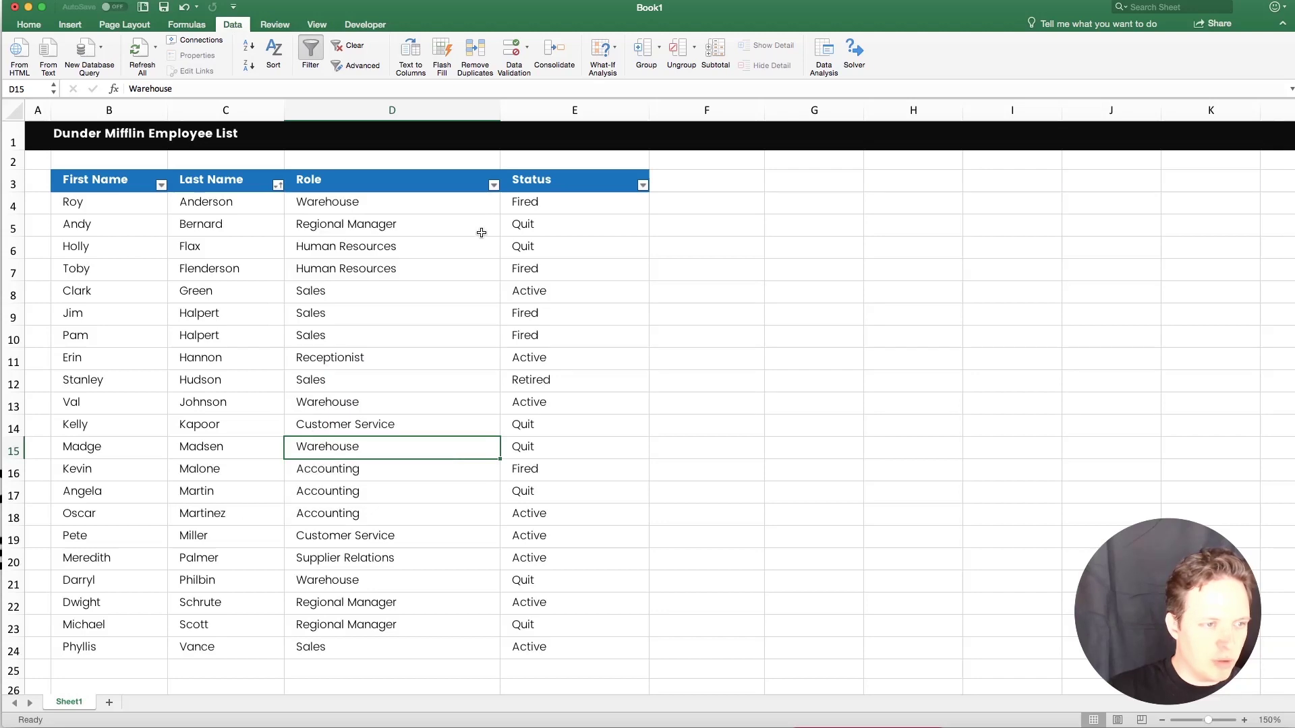
- Sort the table ascending by Role, Accounting rows first through Warehouse last
left_click(493, 185)
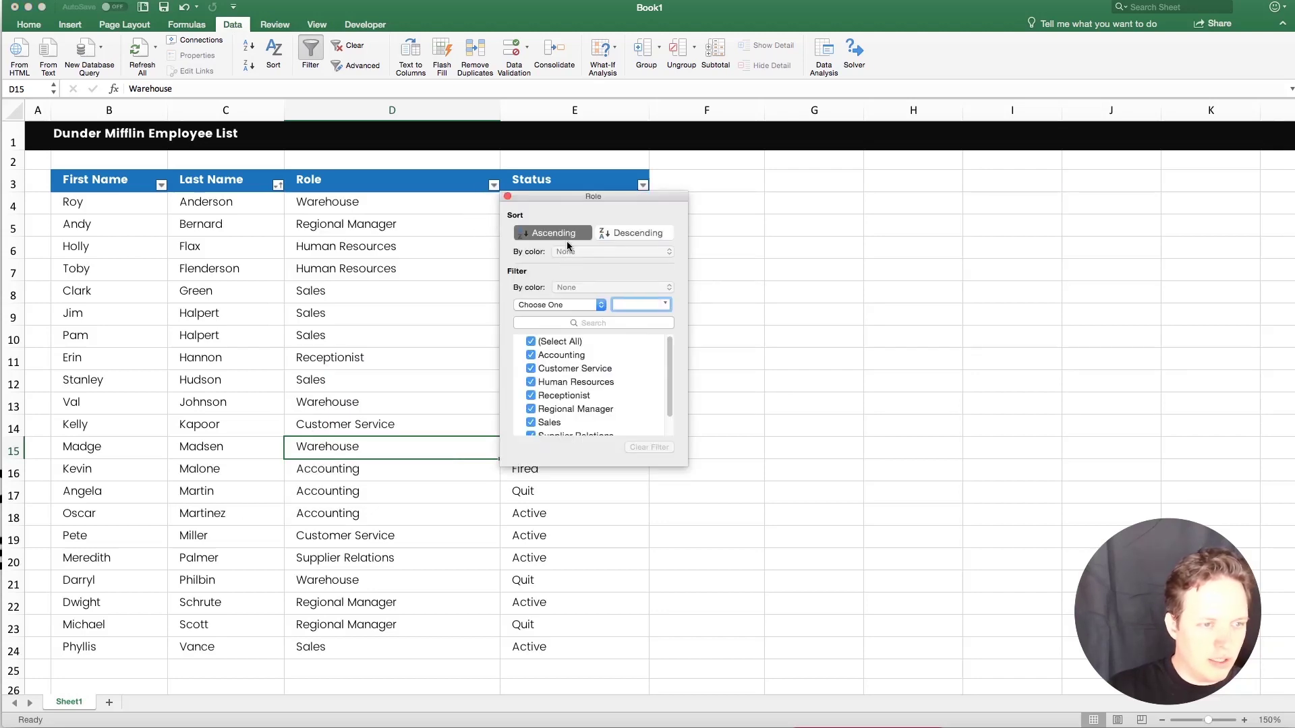
left_click(561, 234)
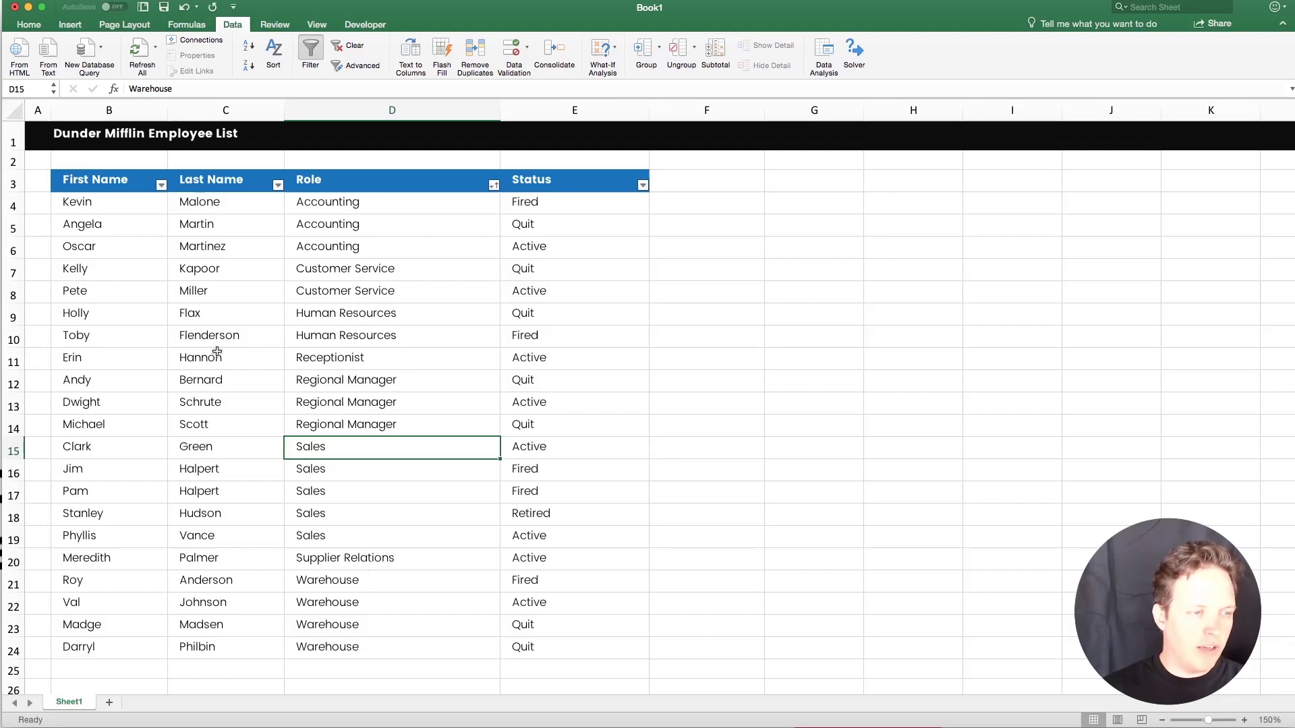
left_click(315, 419)
left_click(320, 495)
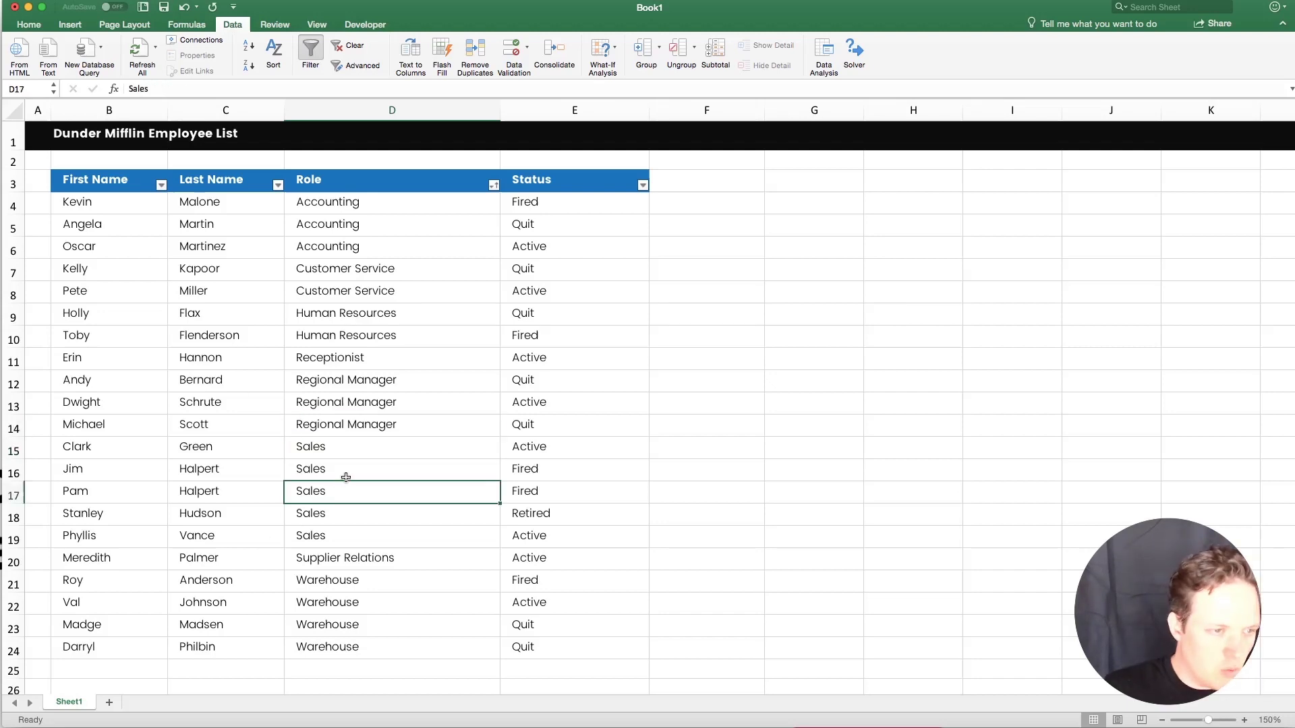
left_click(423, 378)
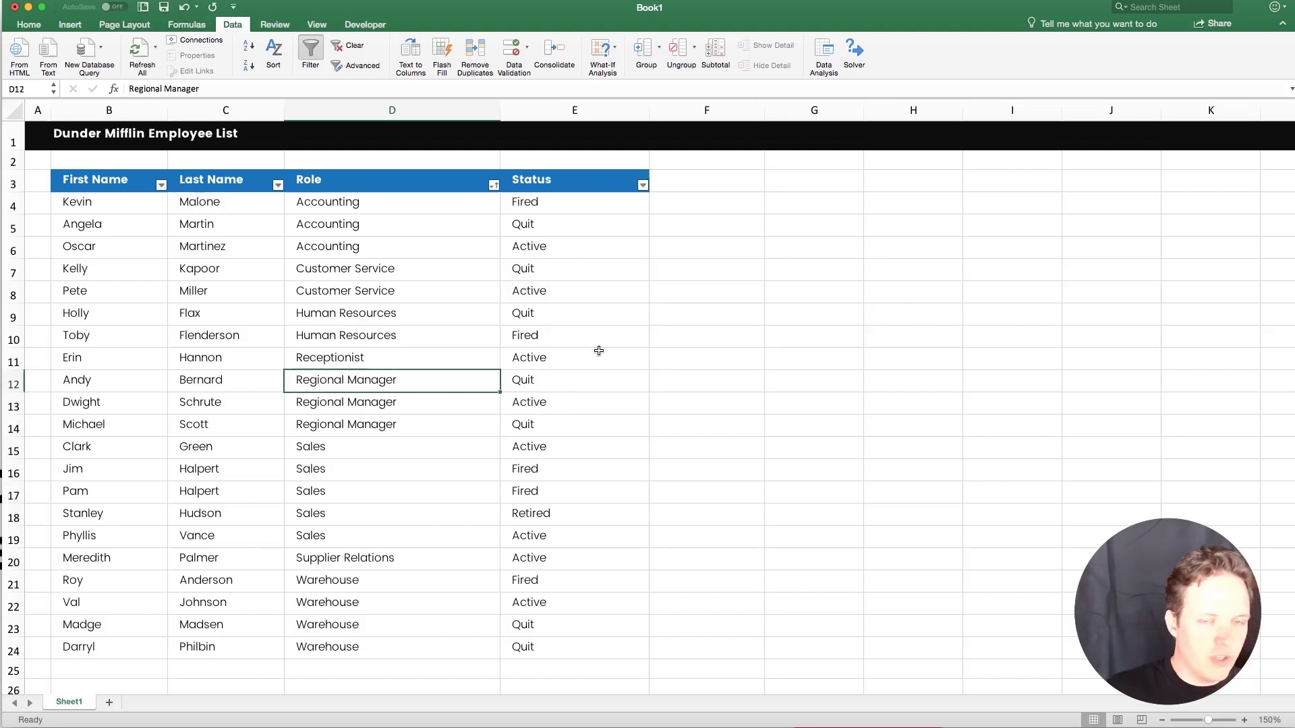
left_click(380, 398)
left_click(407, 419)
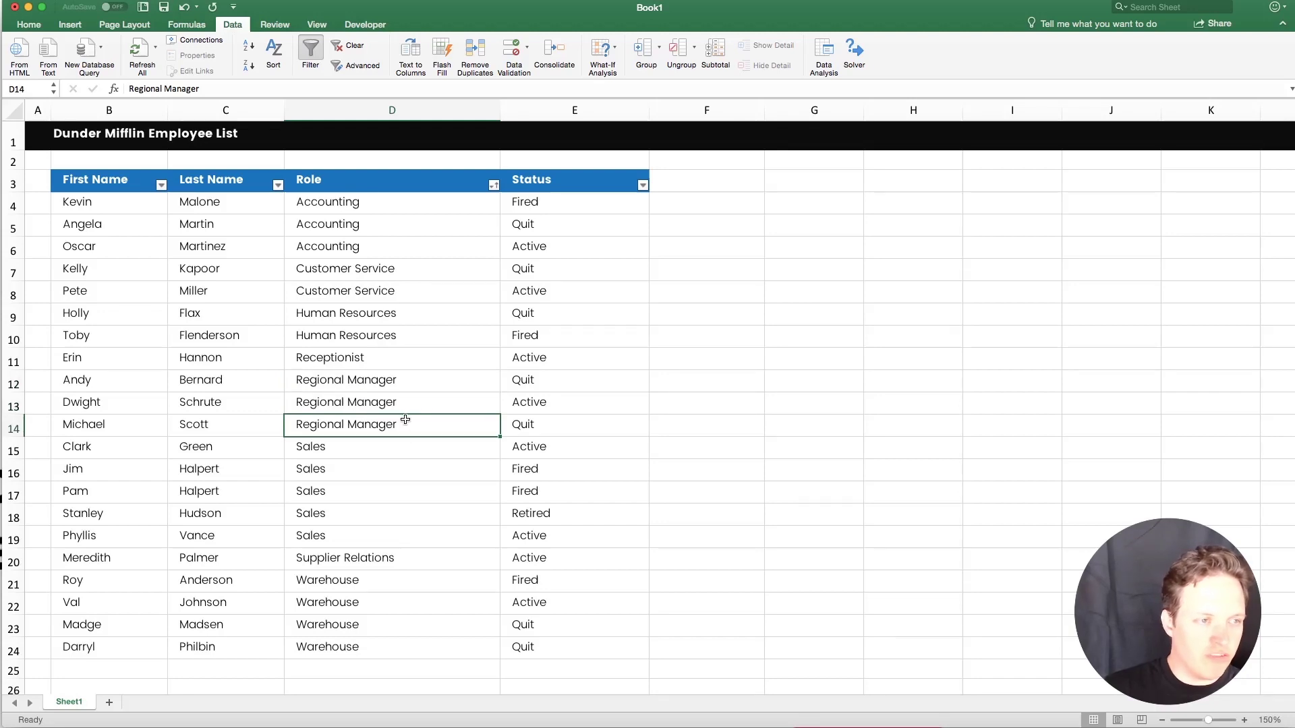